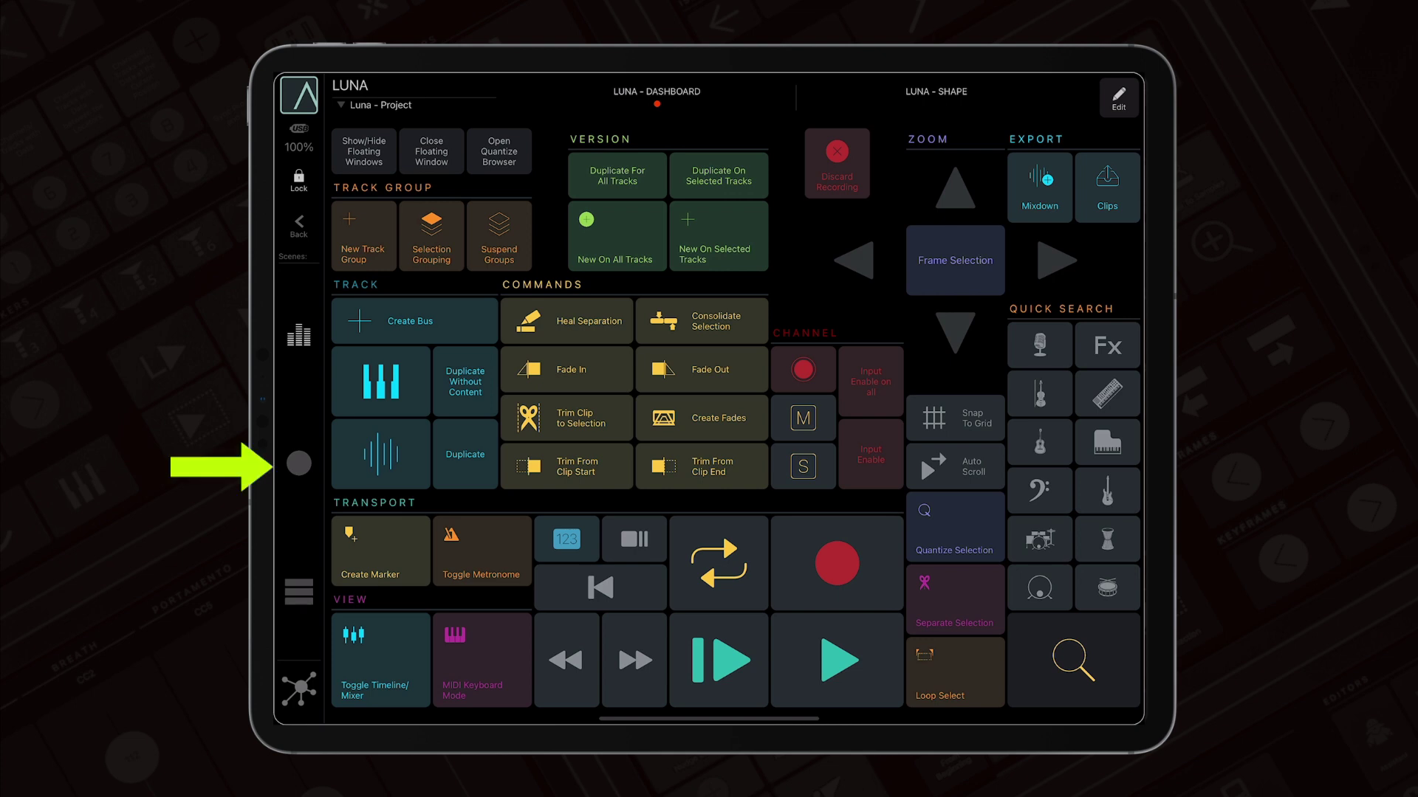
{"action": "left_click", "coordinate": [299, 463]}
{"action": "left_click", "coordinate": [299, 592]}
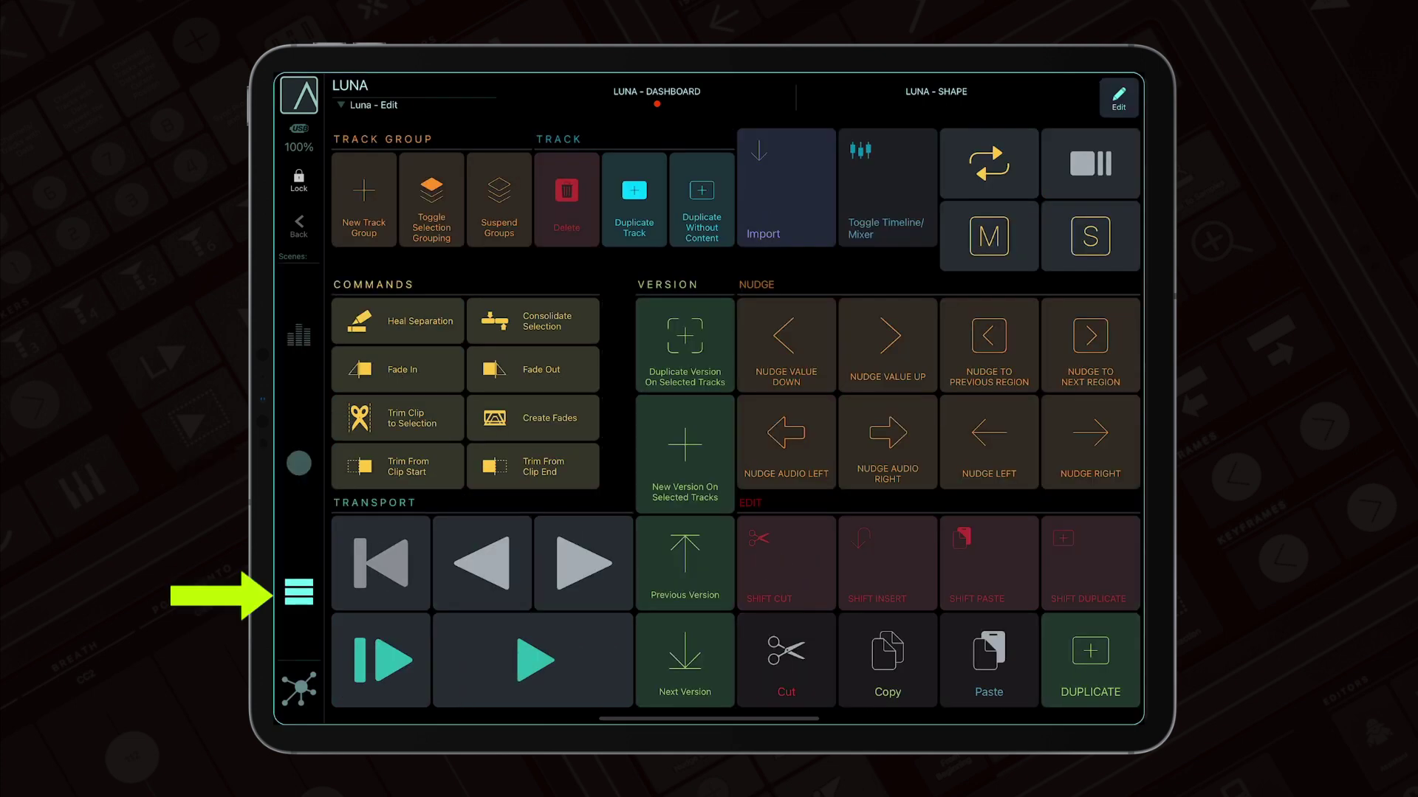
{"action": "left_click", "coordinate": [299, 591]}
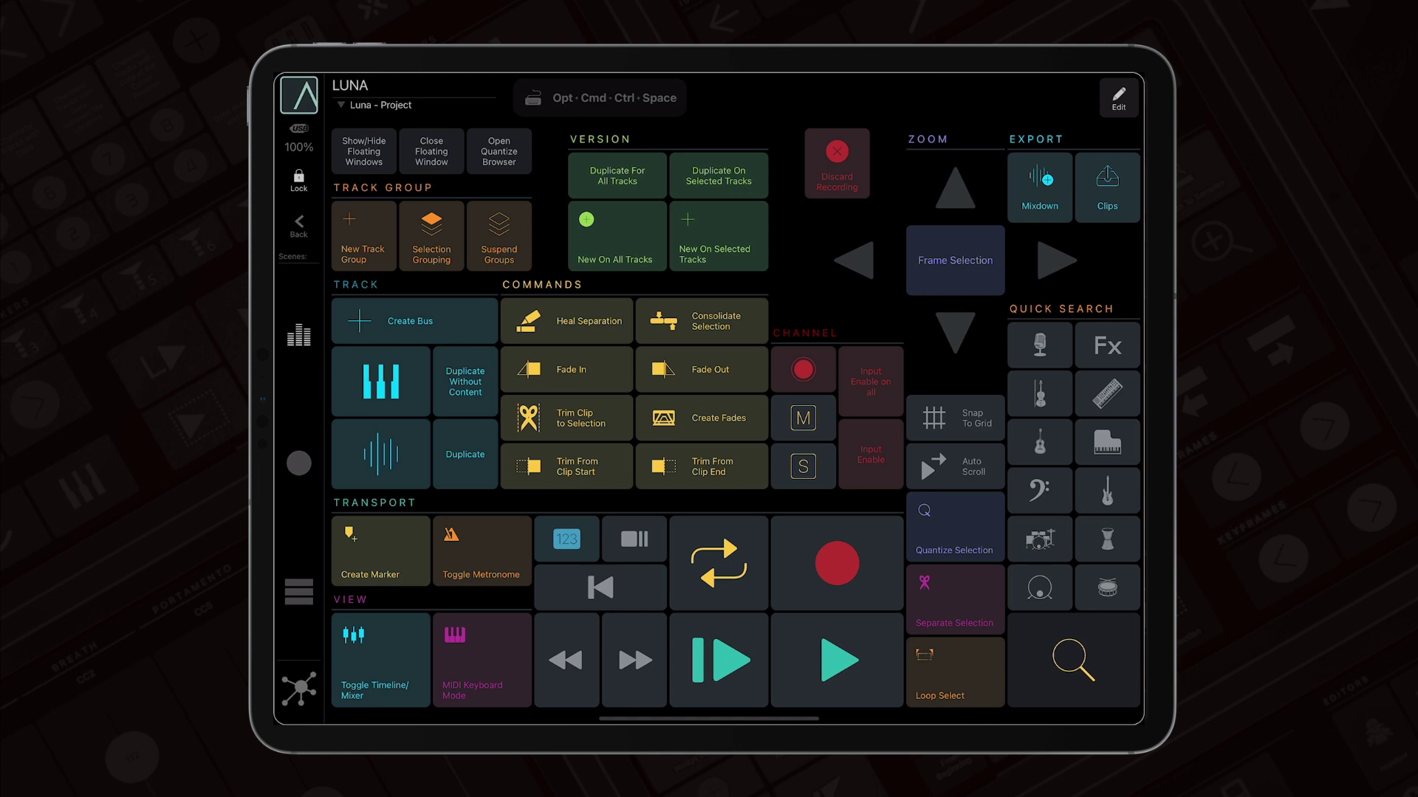
{"action": "left_click", "coordinate": [836, 659]}
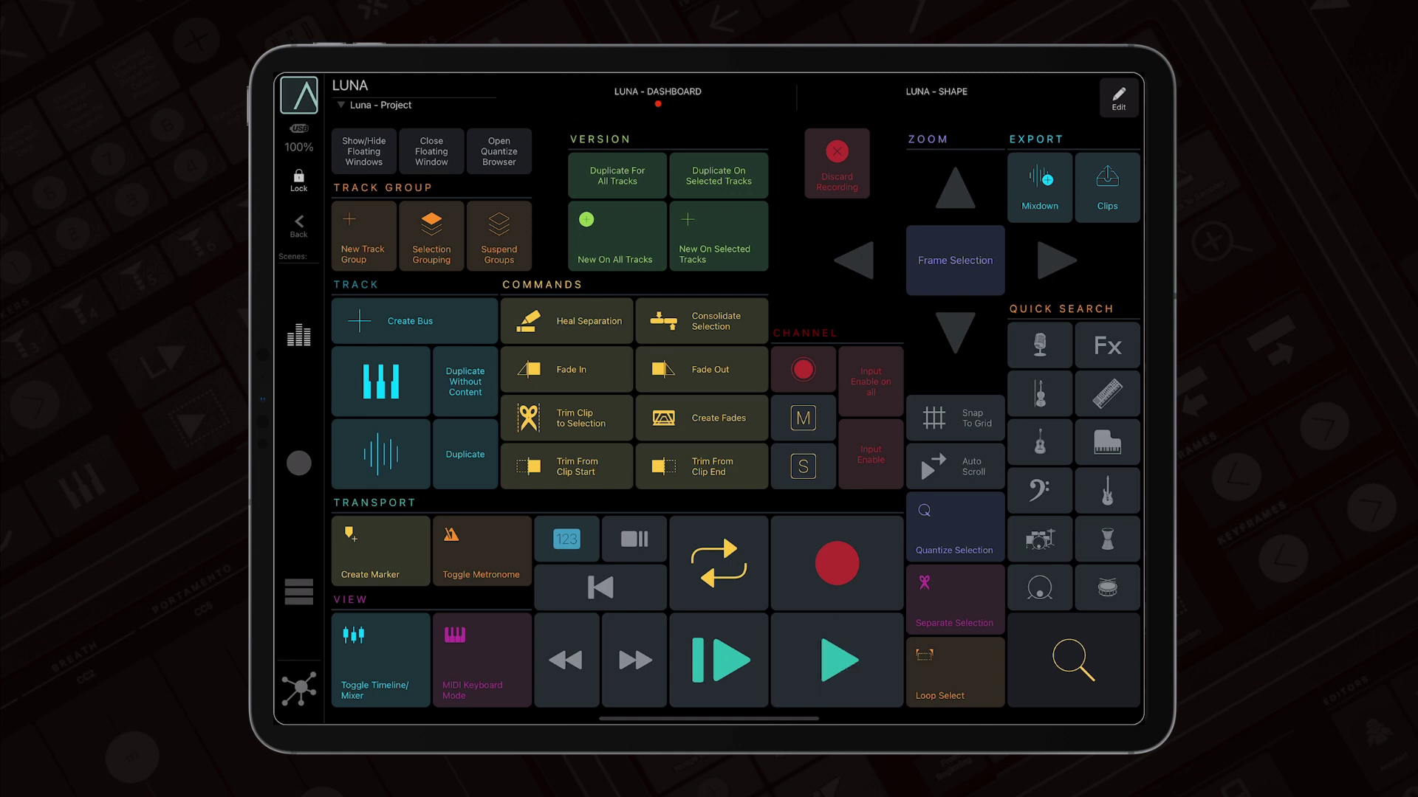
{"action": "key", "text": "7"}
{"action": "key", "text": "super+s"}
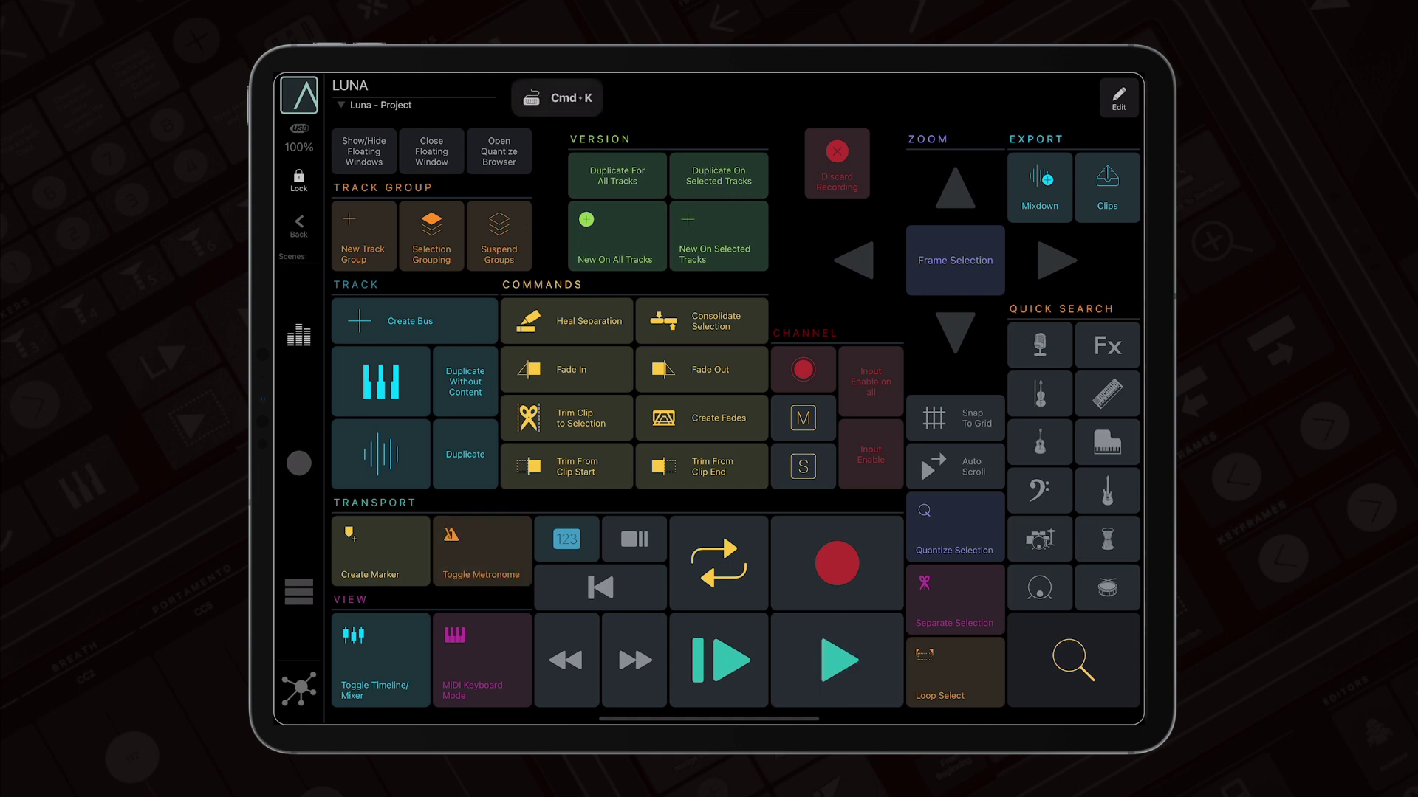
{"action": "key", "text": "super+m"}
{"action": "key", "text": "alt+super+m"}
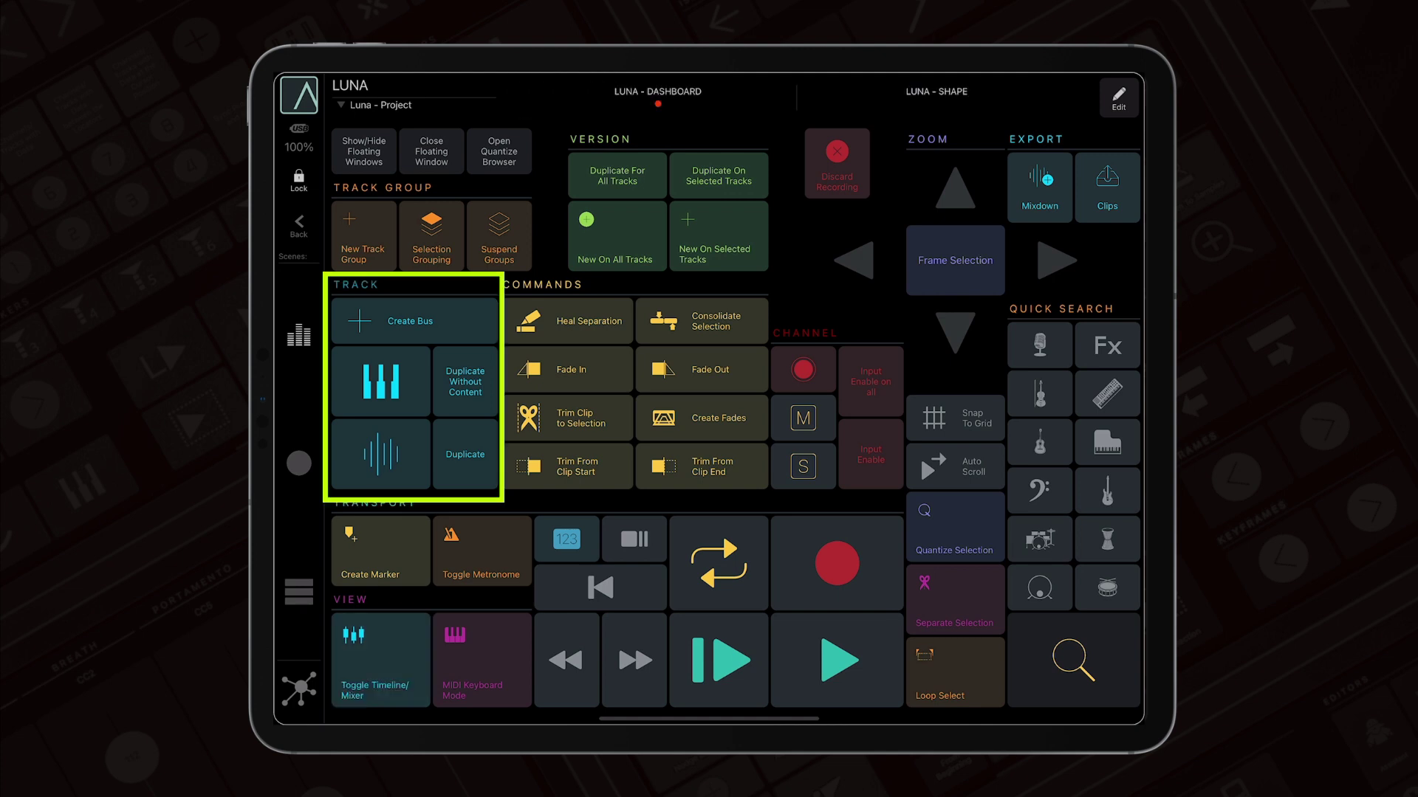
{"action": "left_click", "coordinate": [380, 454]}
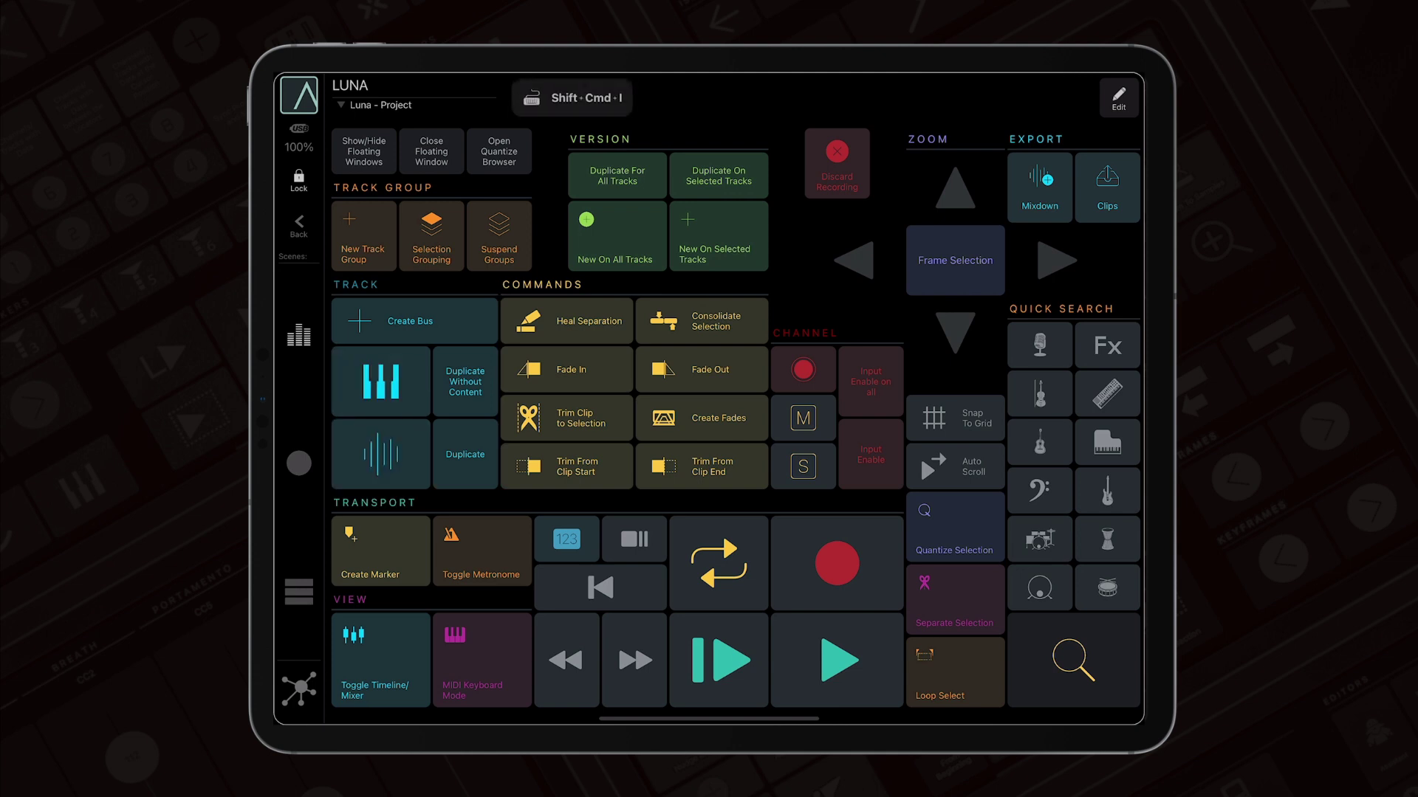
{"action": "left_click", "coordinate": [364, 236]}
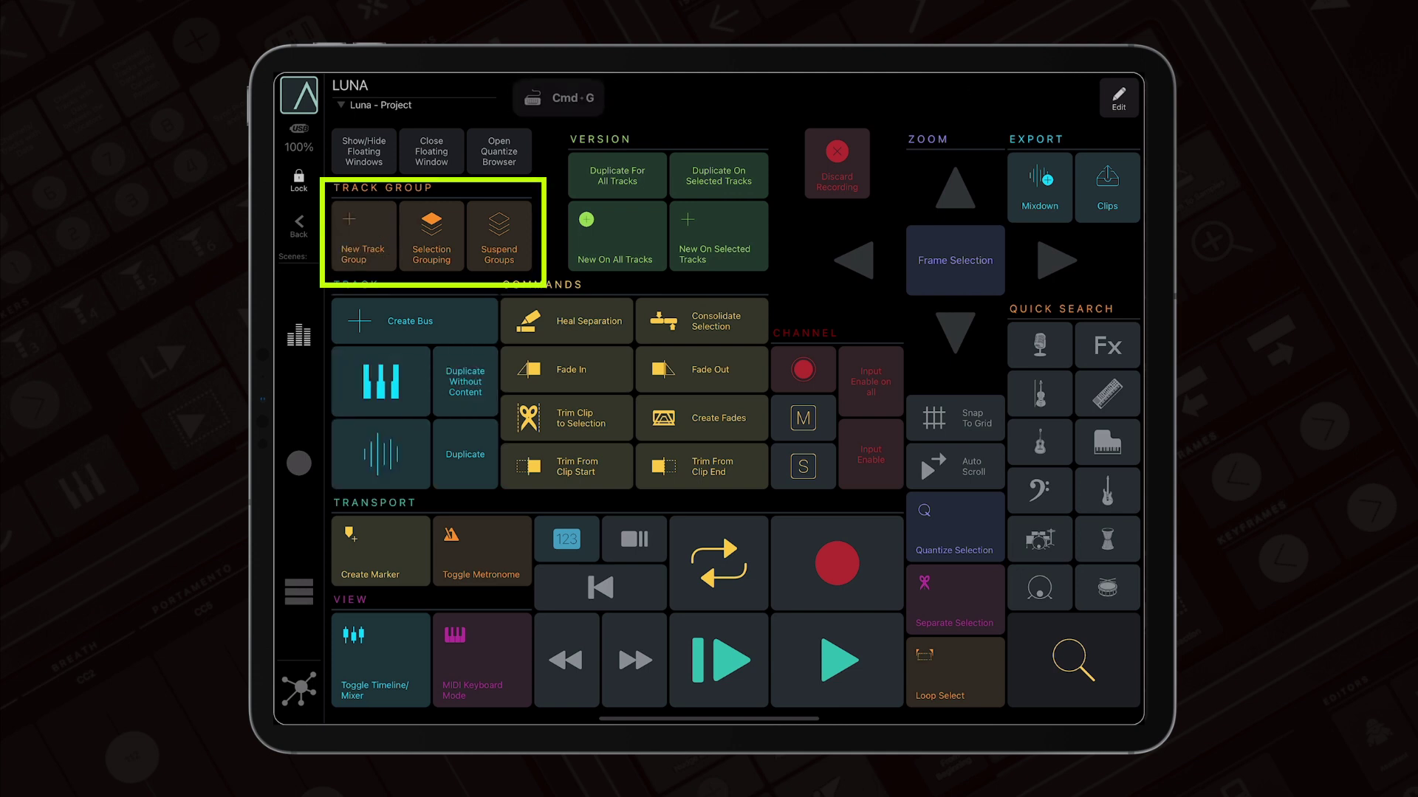
{"action": "left_click", "coordinate": [617, 175]}
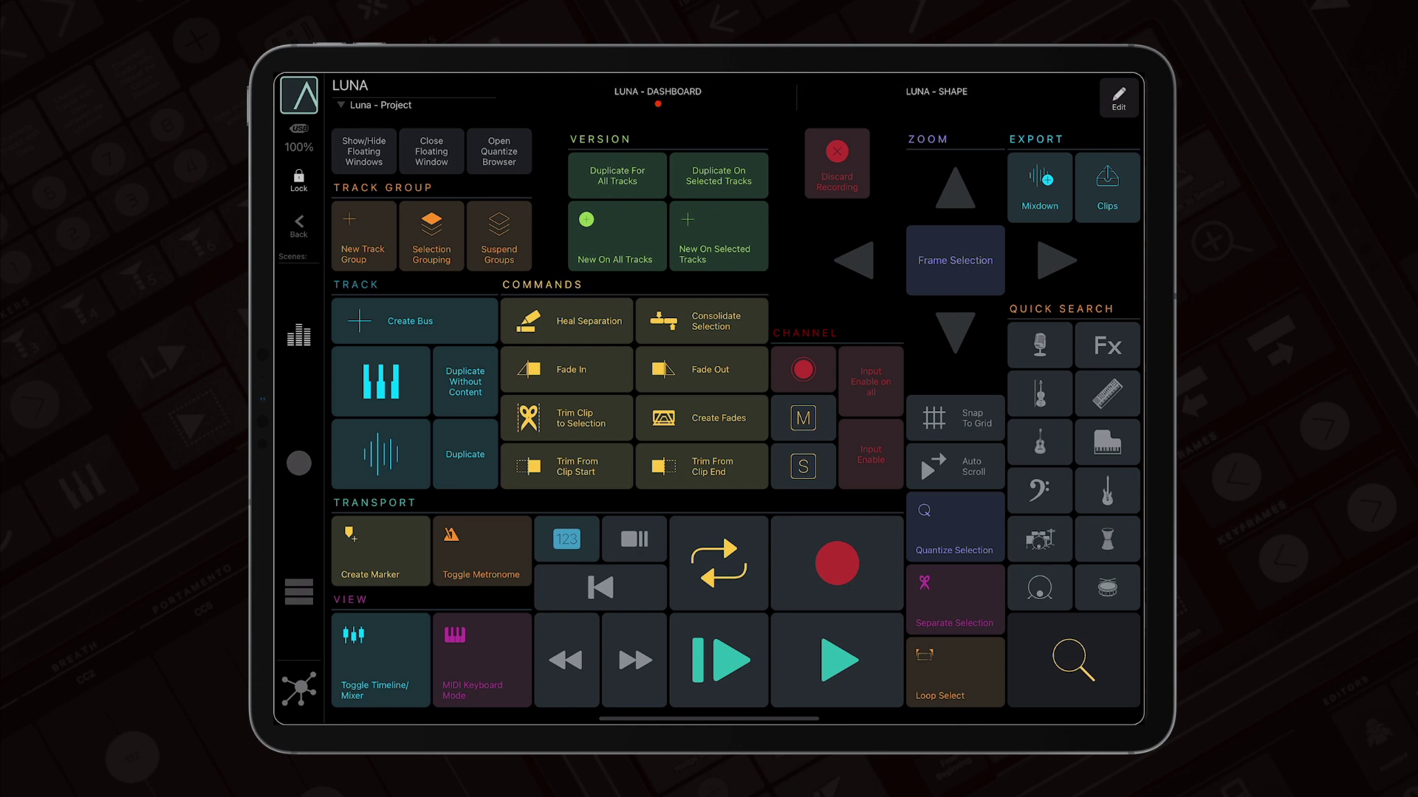
{"action": "left_click", "coordinate": [566, 370]}
{"action": "left_click", "coordinate": [701, 369]}
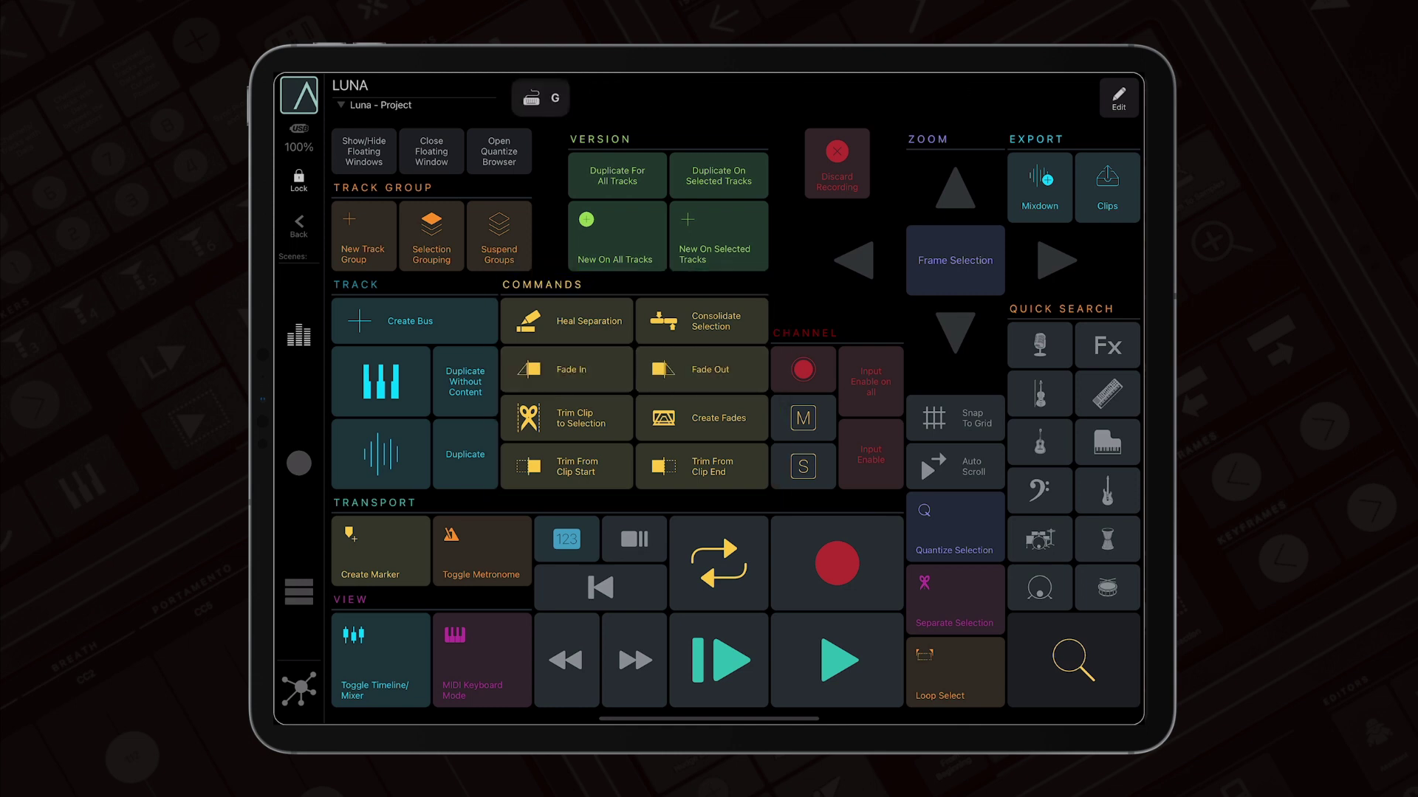
{"action": "key", "text": "s"}
{"action": "key", "text": "shift+m"}
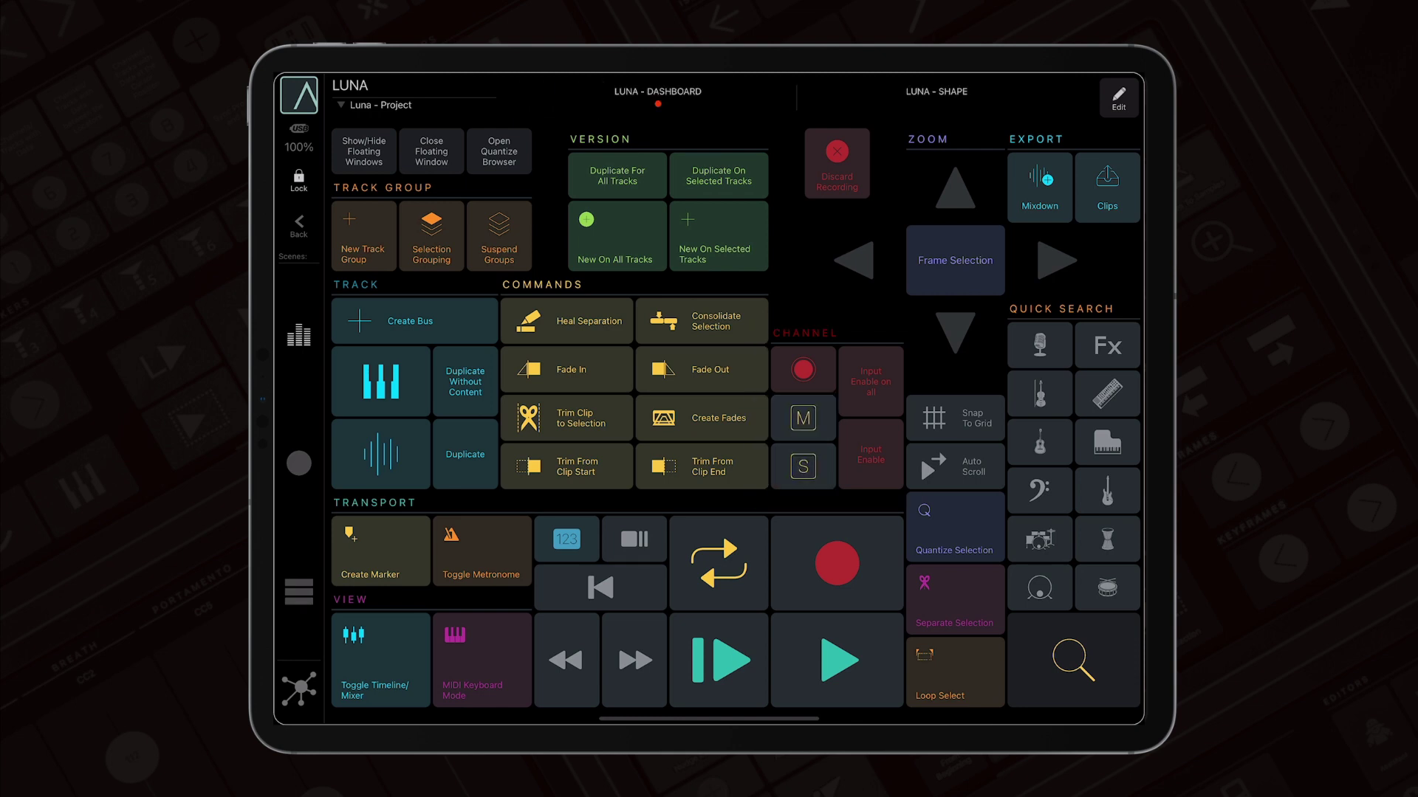
{"action": "key", "text": "shift+s"}
{"action": "key", "text": "alt+super+bracketright"}
{"action": "key", "text": "super+bracketleft"}
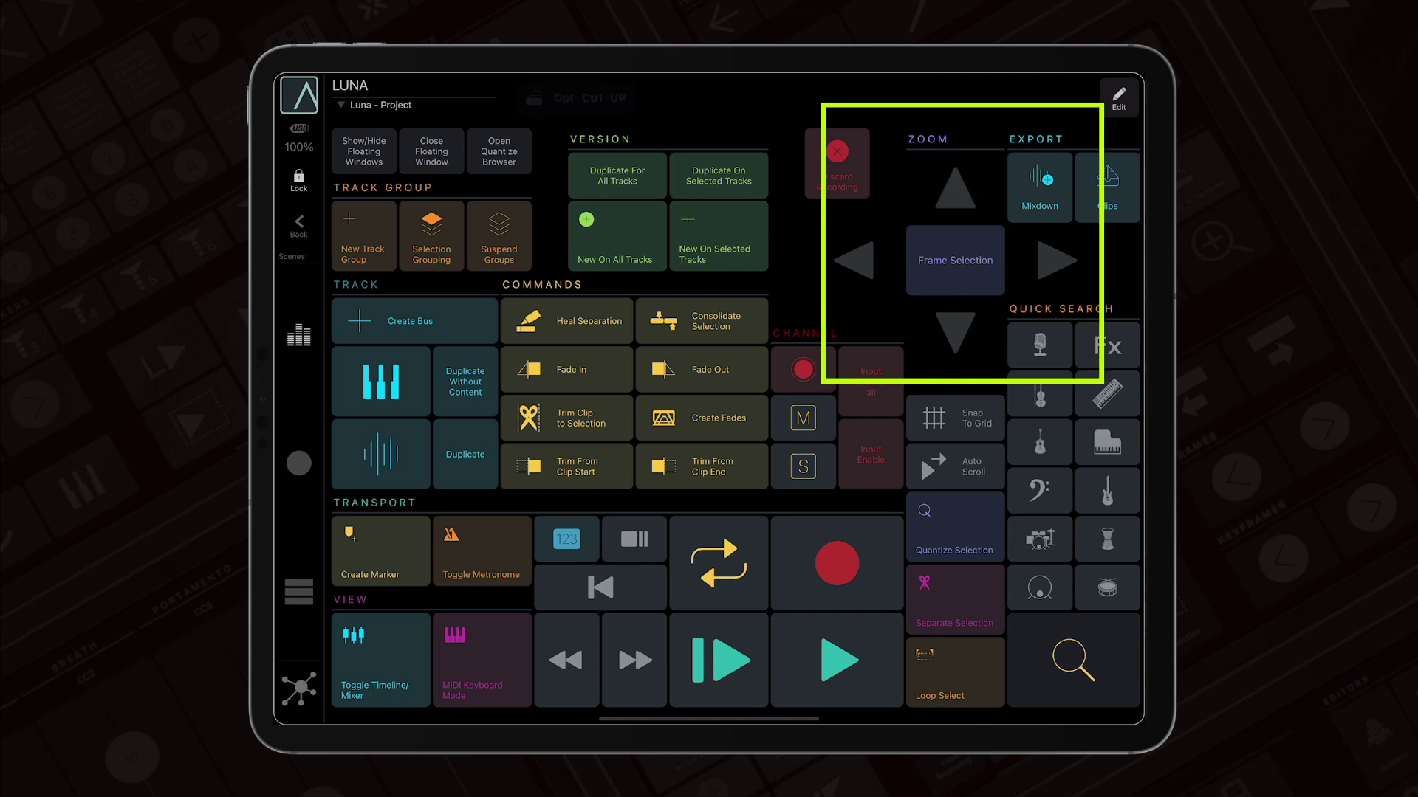
{"action": "key", "text": "super+bracketright"}
{"action": "key", "text": "q"}
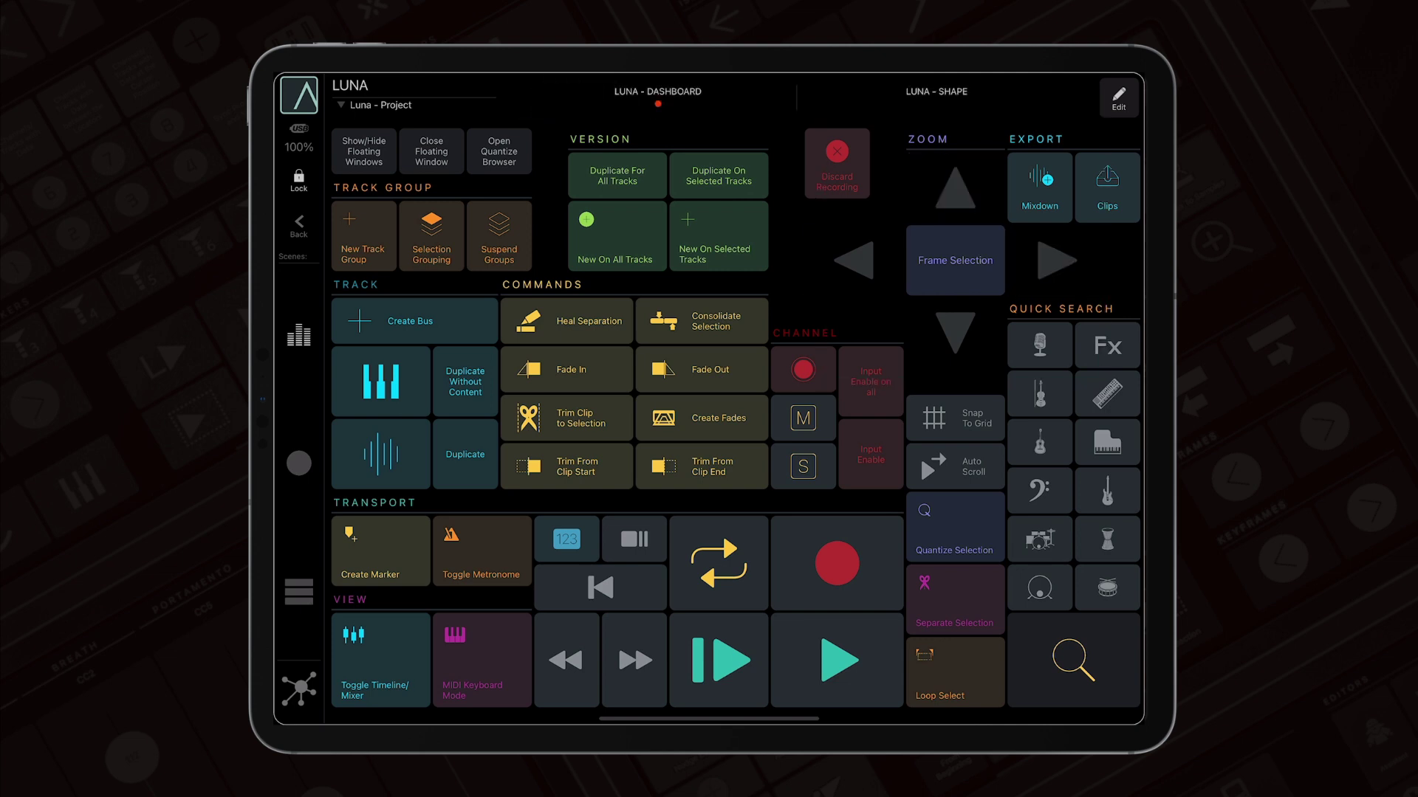
{"action": "key", "text": "super+l"}
Step: Run the acoustic guitar quick search, then open that pad's macro in edit mode
{"action": "left_click", "coordinate": [1108, 394]}
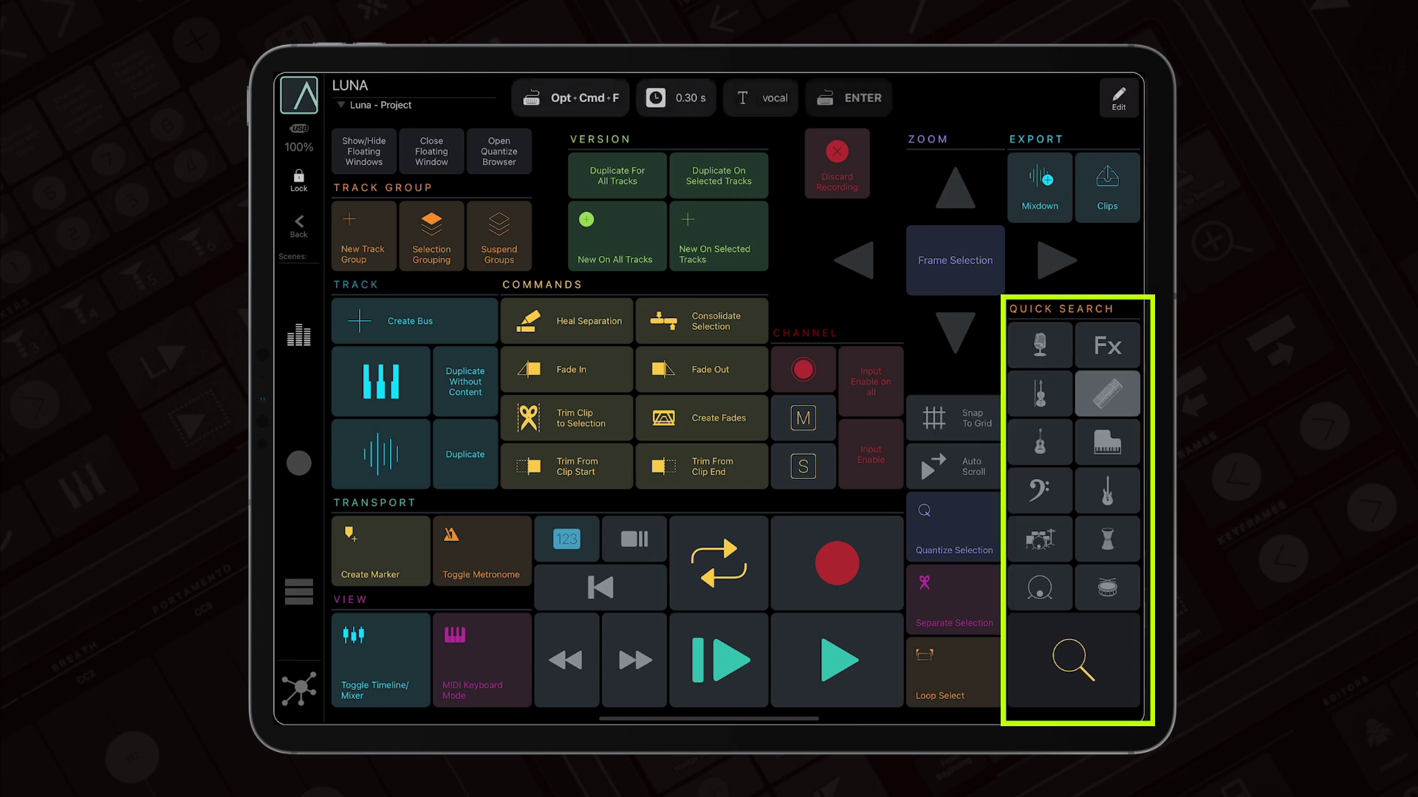
{"action": "left_click", "coordinate": [1117, 94]}
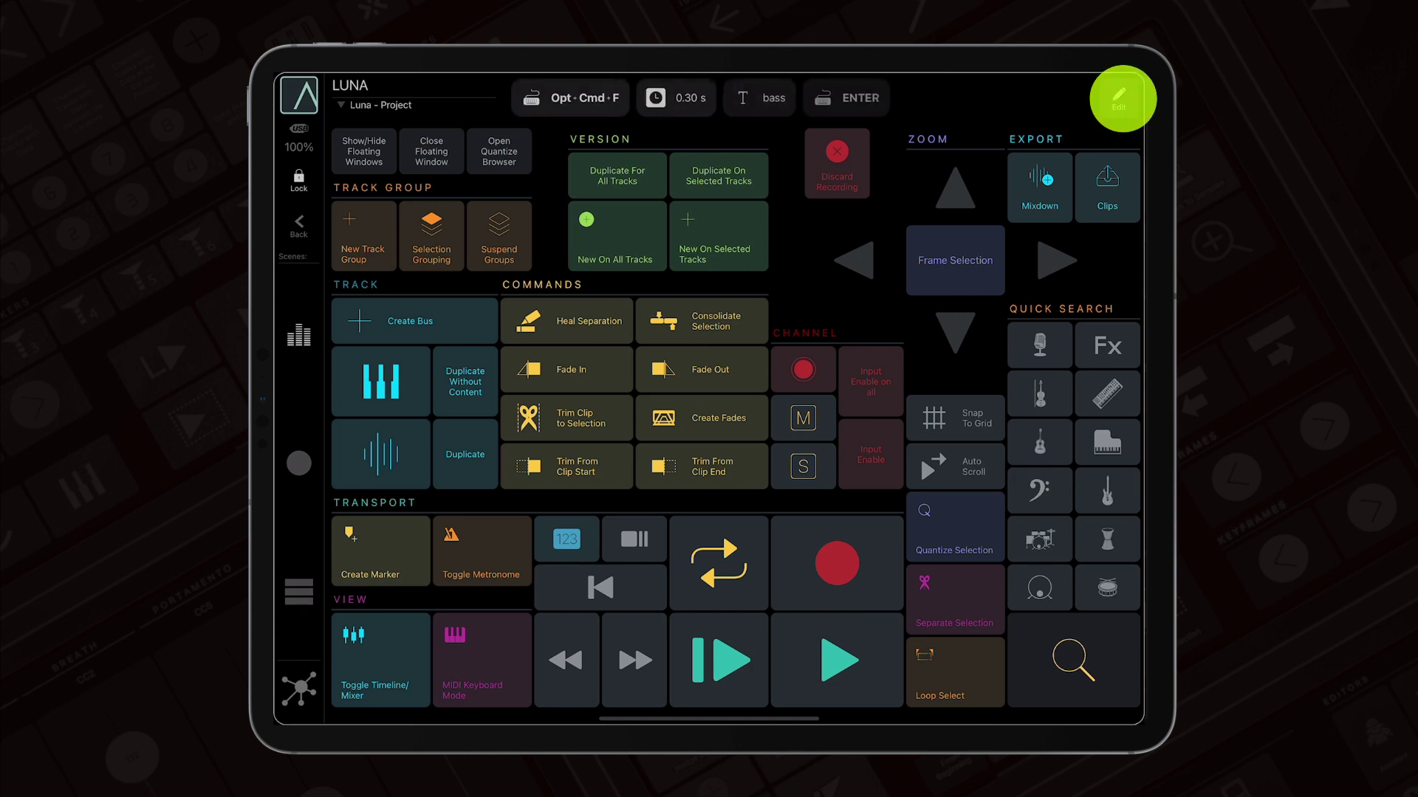
{"action": "left_click", "coordinate": [1041, 404]}
{"action": "left_click", "coordinate": [971, 237]}
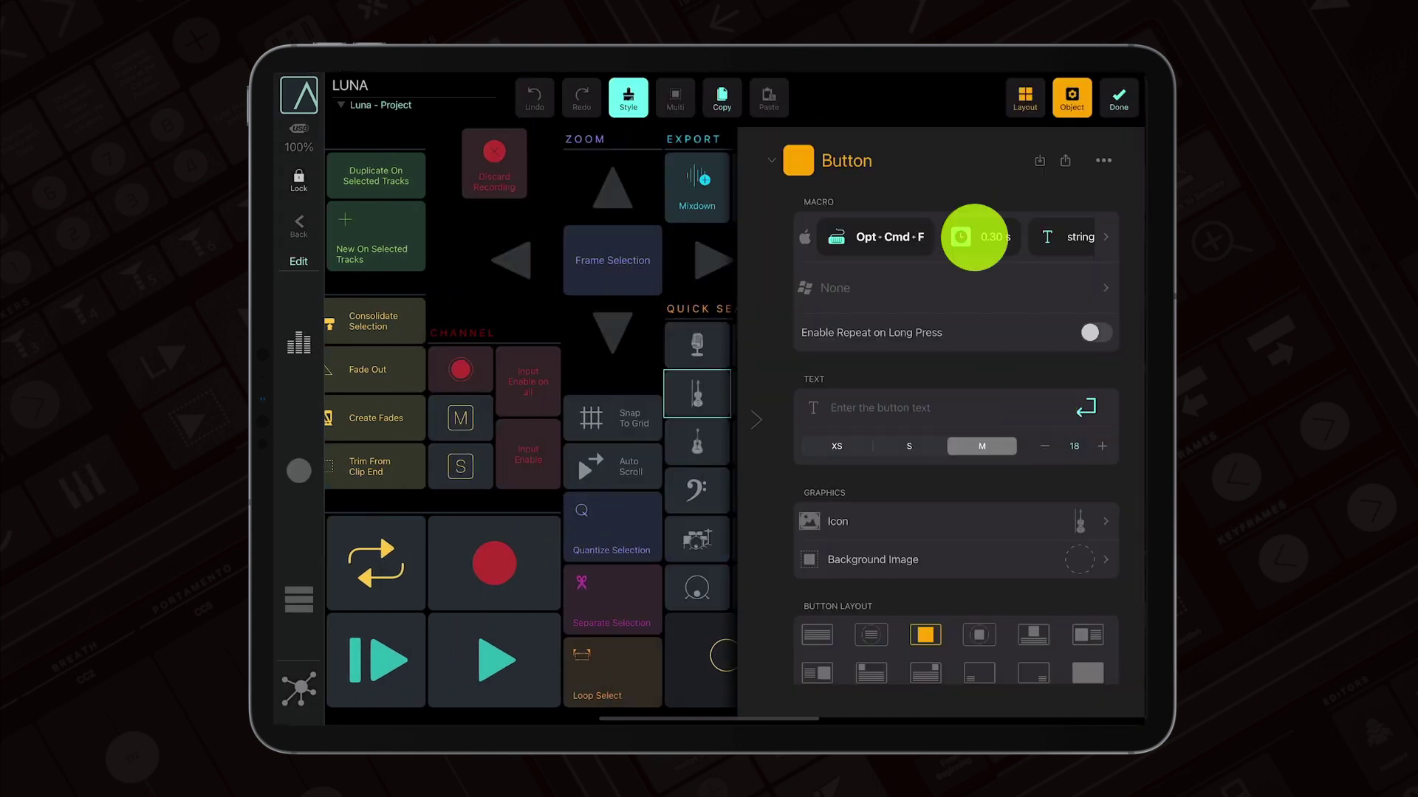
Step: Change the macro's search text to 'strings', then close the editor and edit mode
{"action": "left_click", "coordinate": [650, 446]}
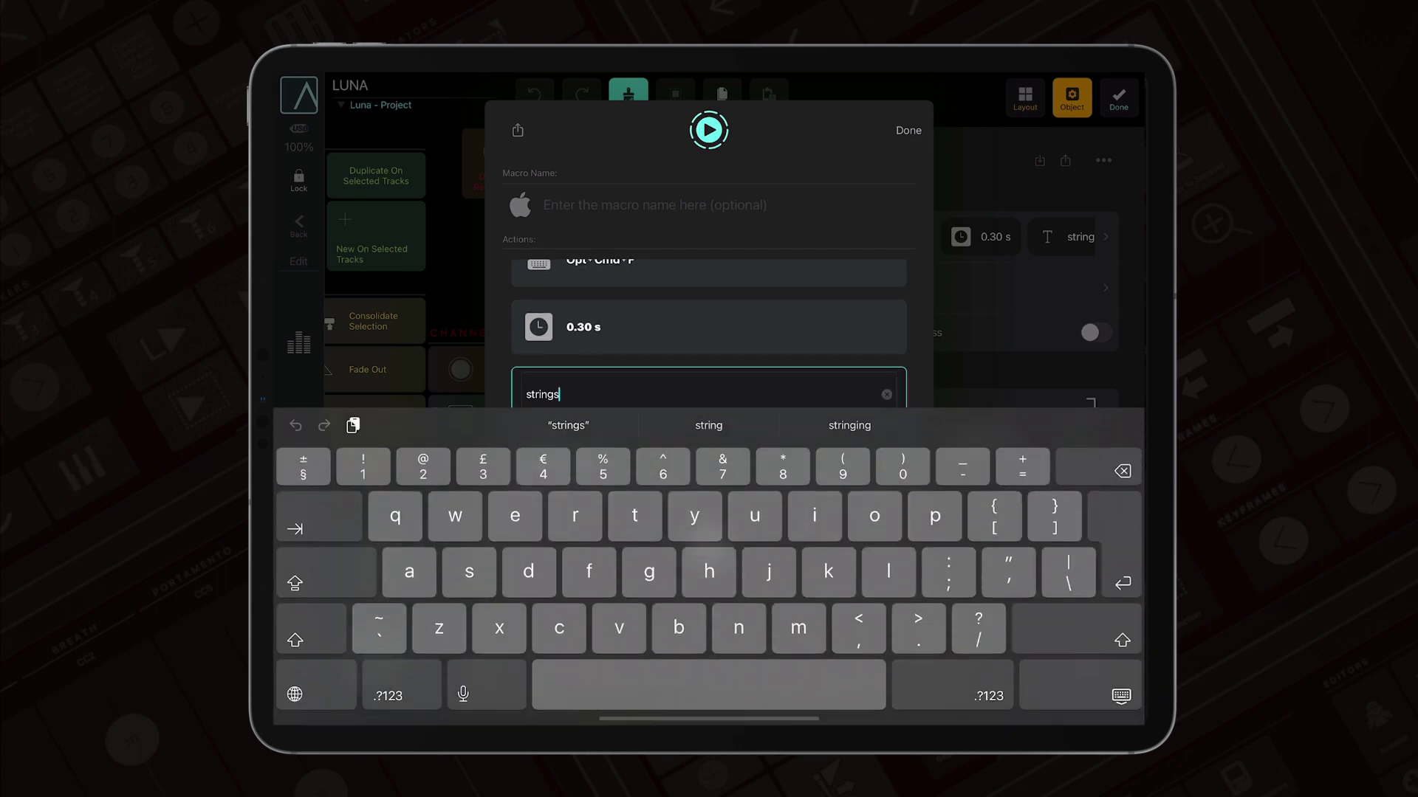
{"action": "left_click", "coordinate": [1099, 698]}
{"action": "left_click", "coordinate": [908, 130]}
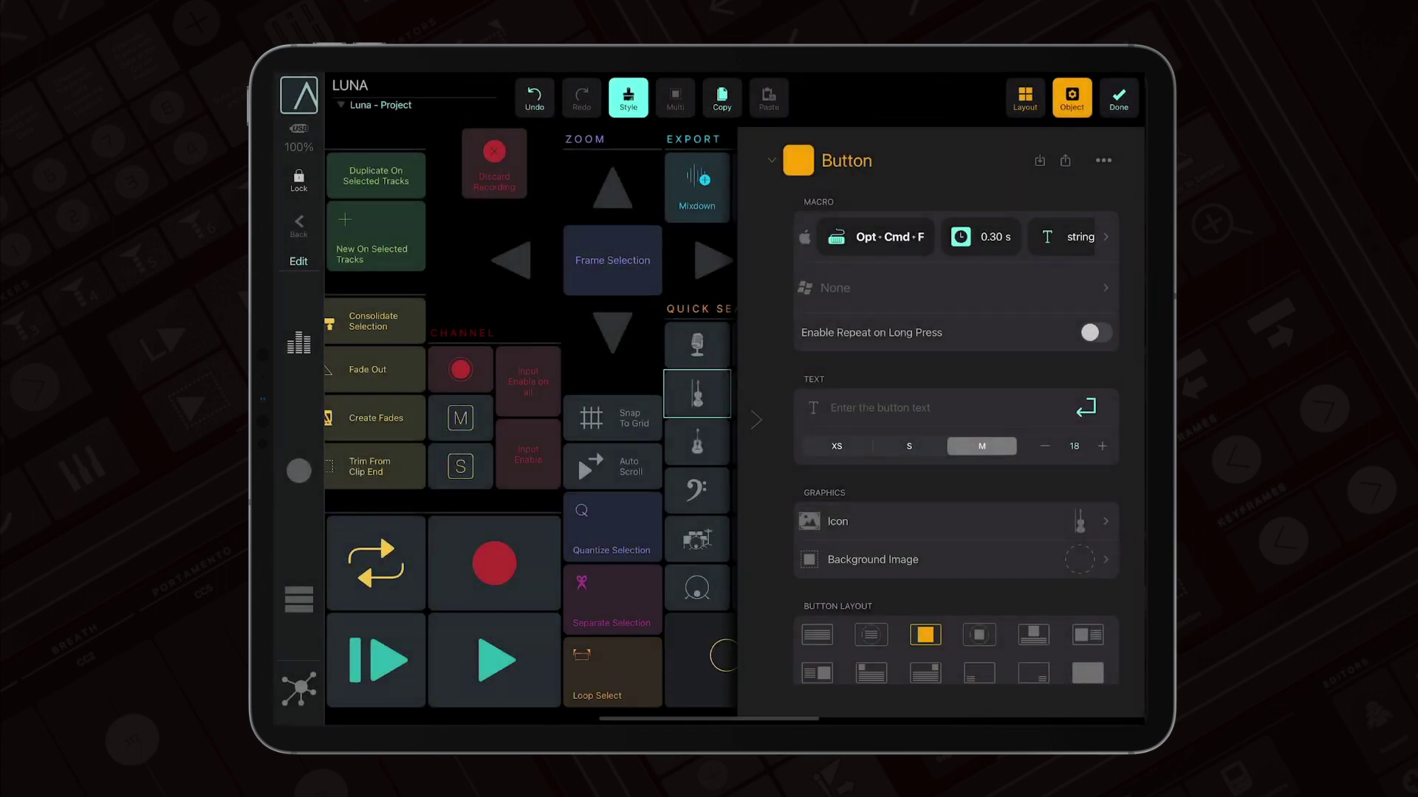
{"action": "left_click", "coordinate": [1122, 93]}
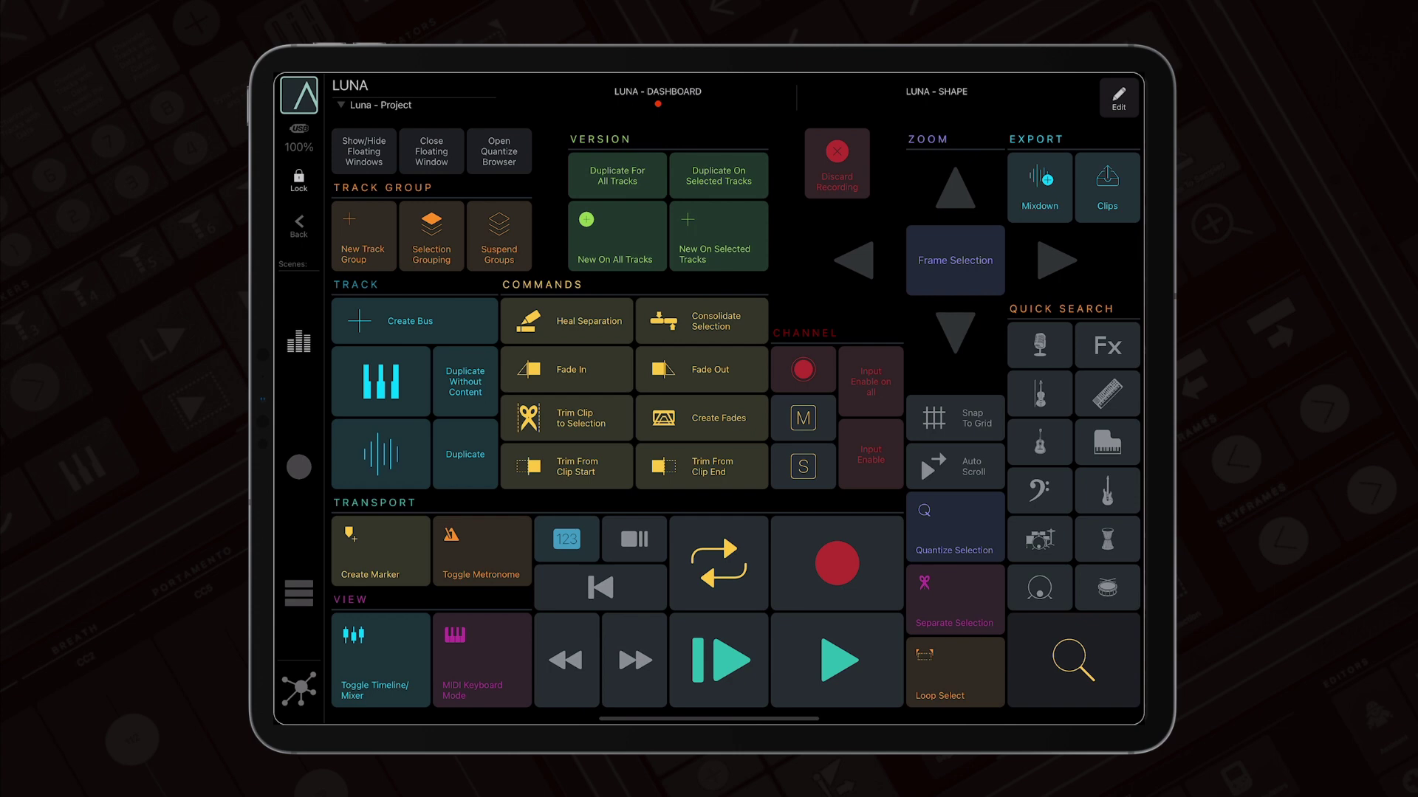
Step: Switch between the Luna Recording and Edit pages, and start LUNA playback and recording
{"action": "left_click", "coordinate": [299, 467]}
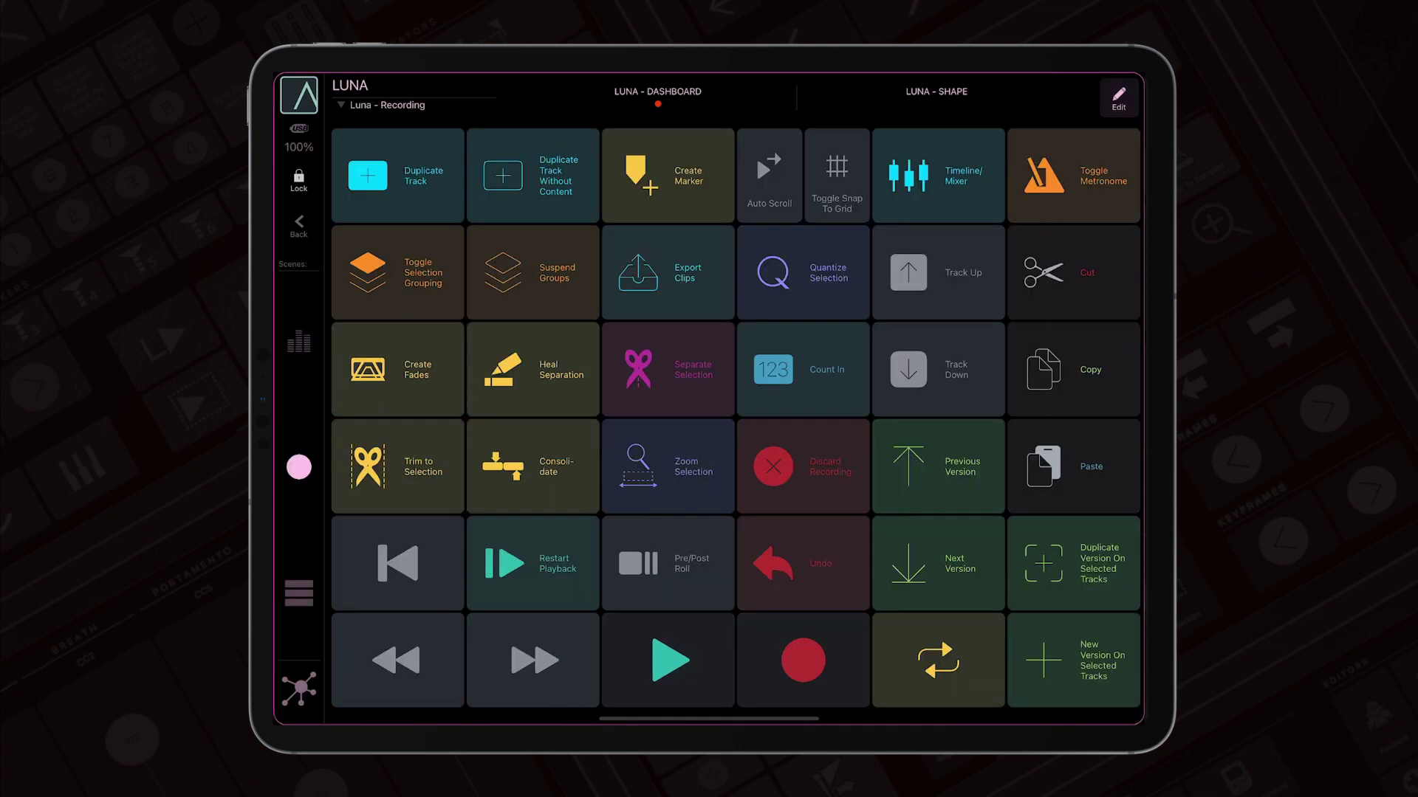
{"action": "left_click", "coordinate": [299, 590]}
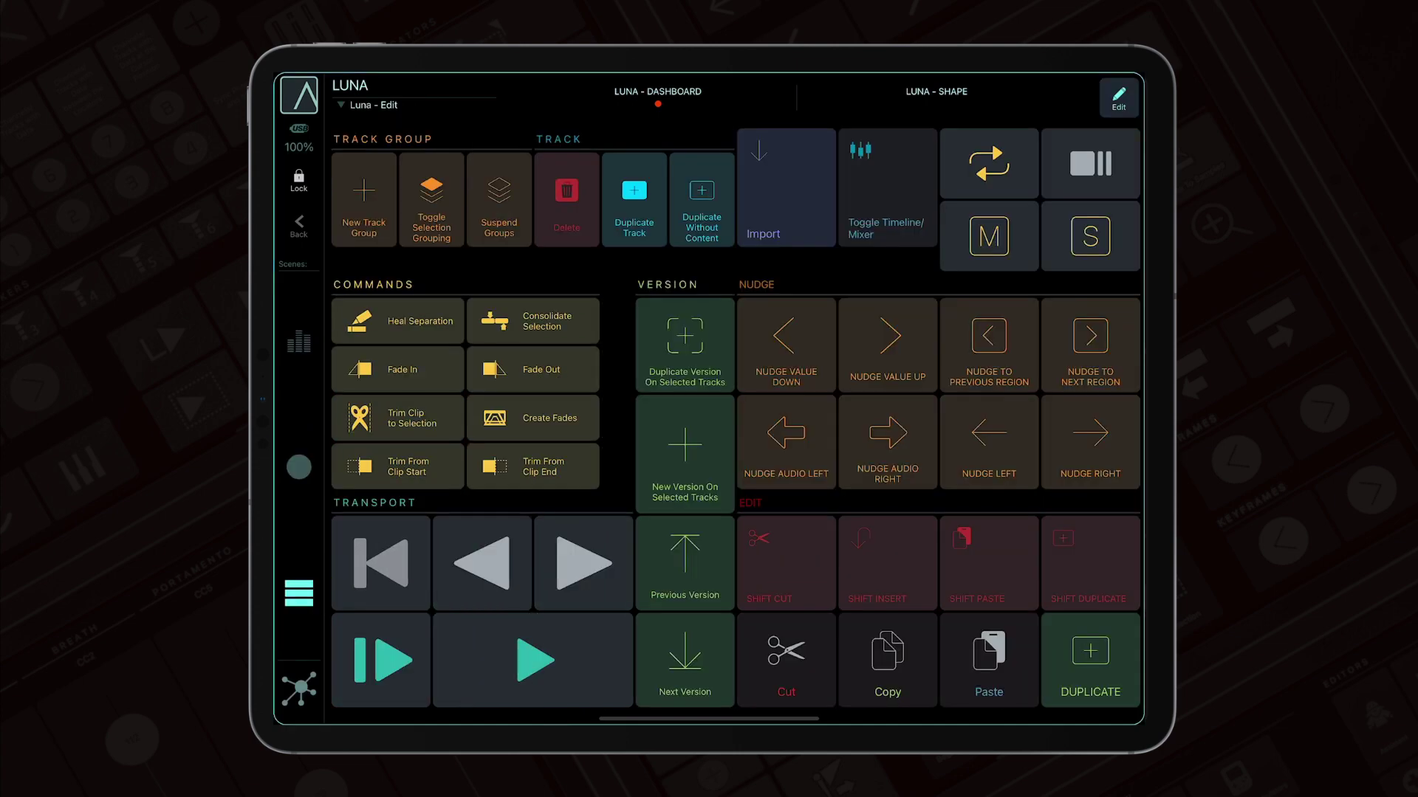
{"action": "left_click", "coordinate": [299, 466]}
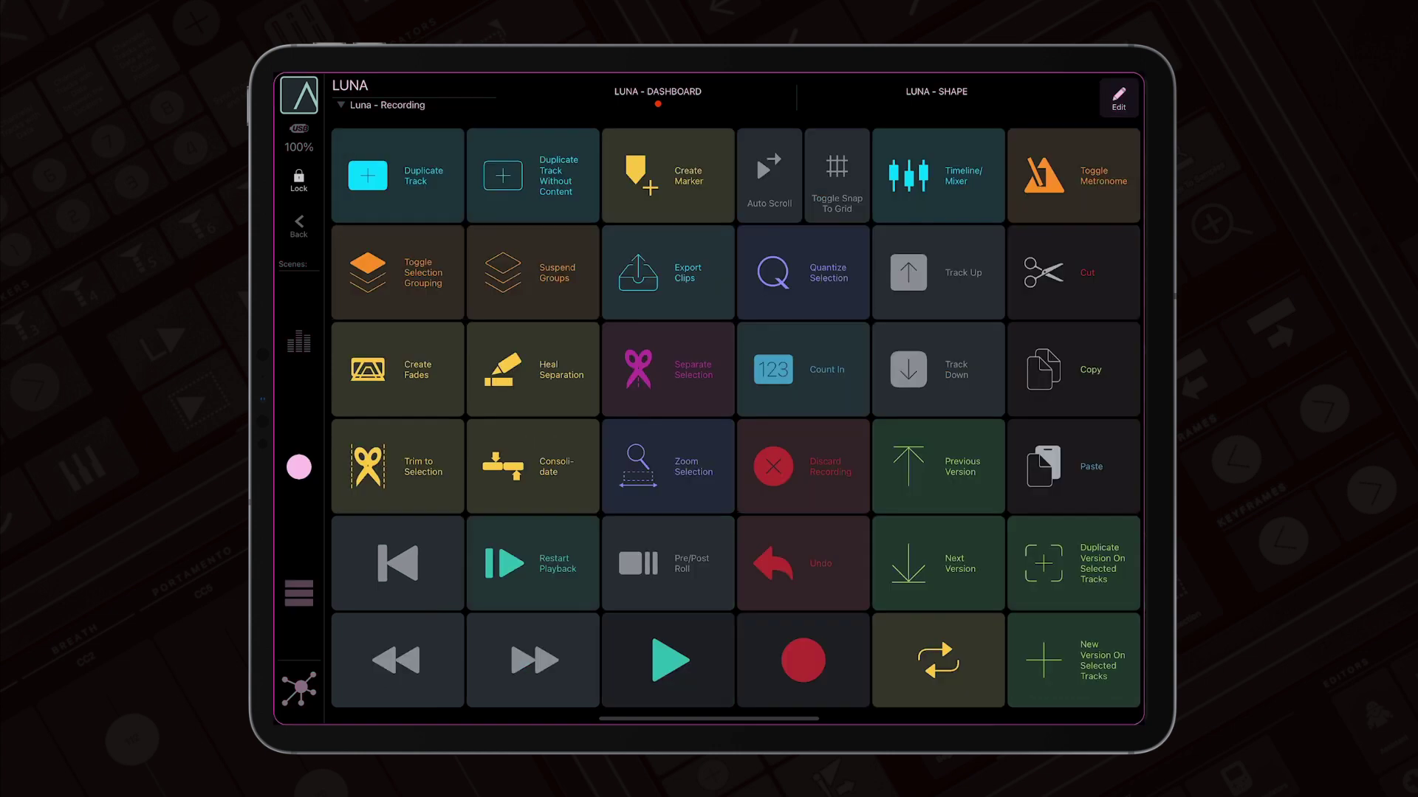
{"action": "key", "text": "space"}
{"action": "left_click", "coordinate": [802, 659]}
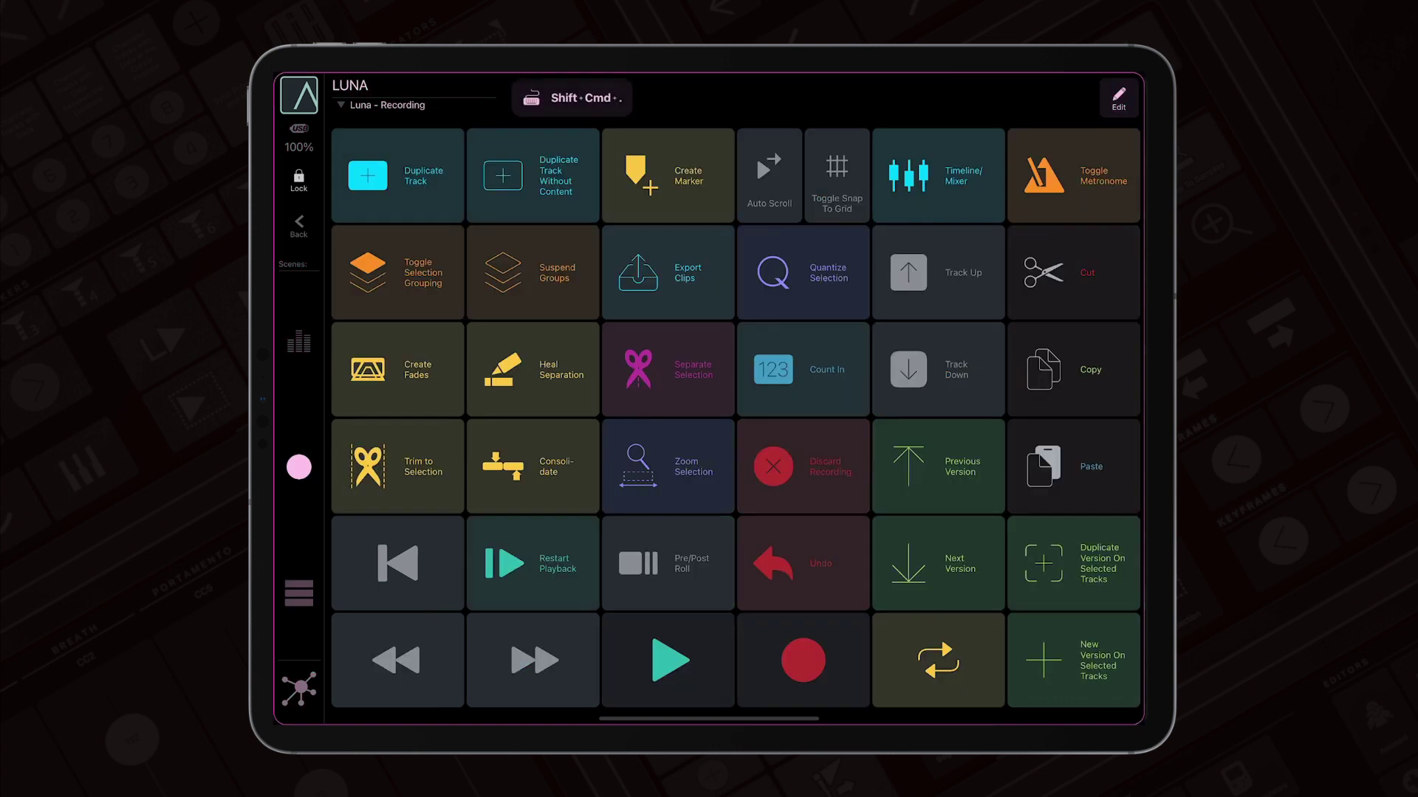
{"action": "left_click", "coordinate": [299, 593]}
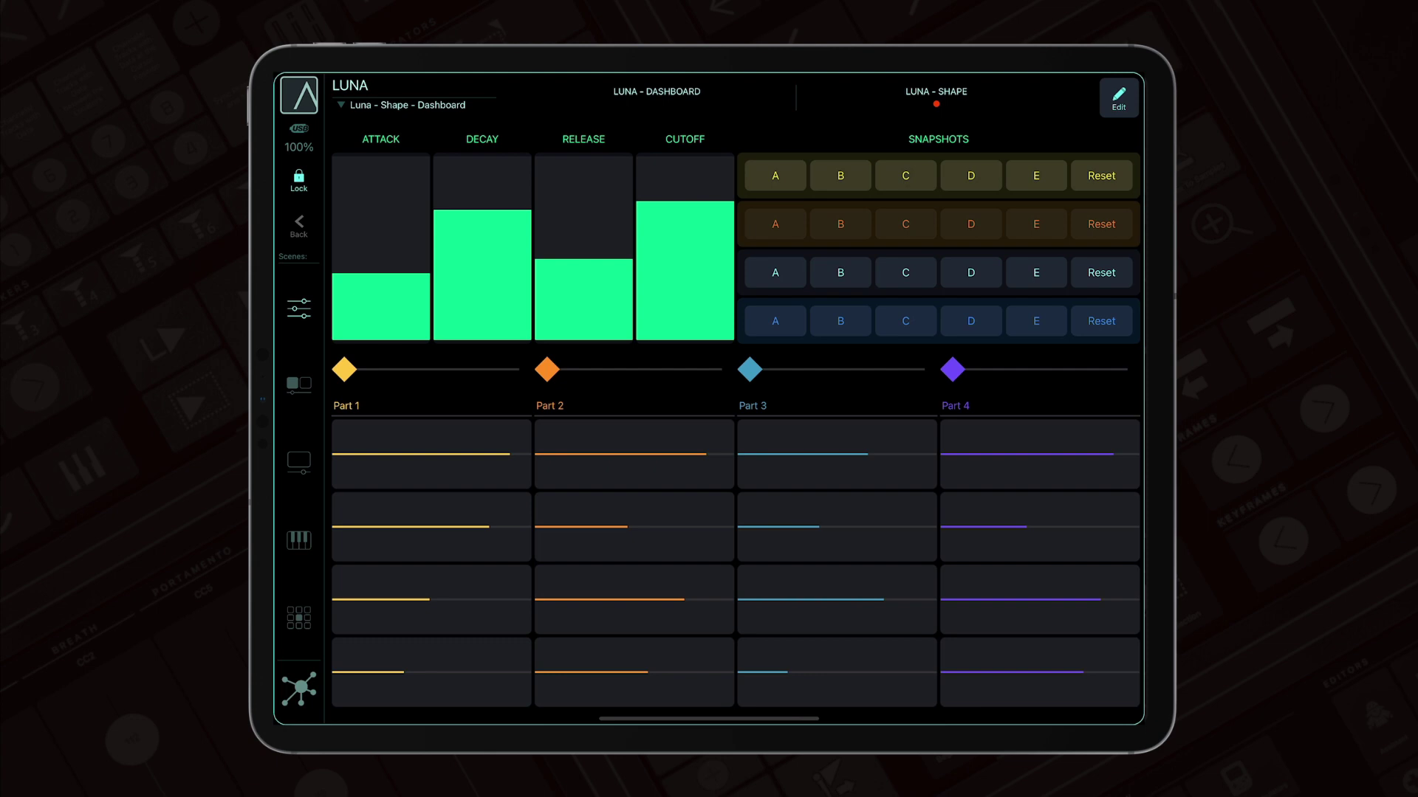
{"action": "left_click", "coordinate": [299, 384]}
{"action": "left_click", "coordinate": [299, 463]}
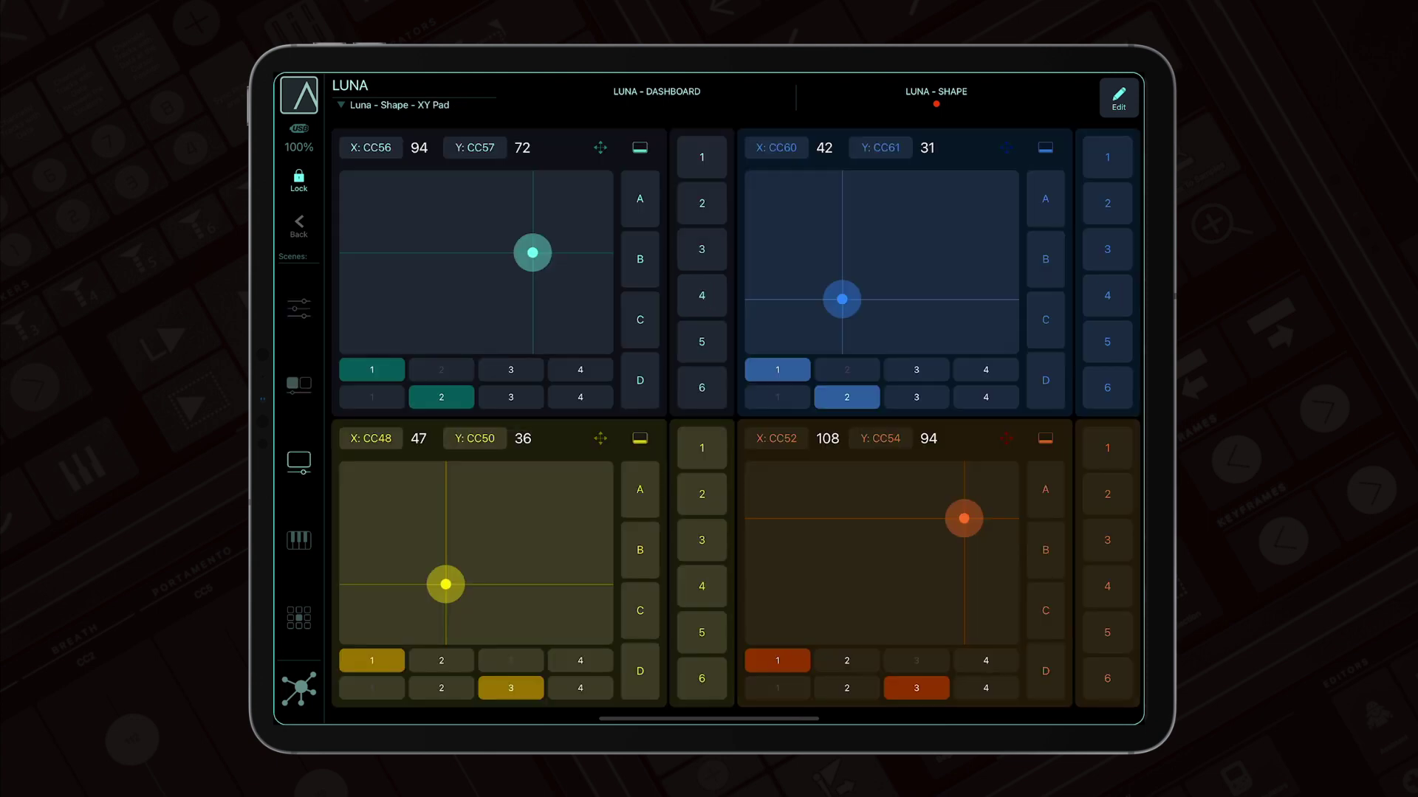
{"action": "left_click", "coordinate": [299, 540]}
{"action": "left_click", "coordinate": [299, 619]}
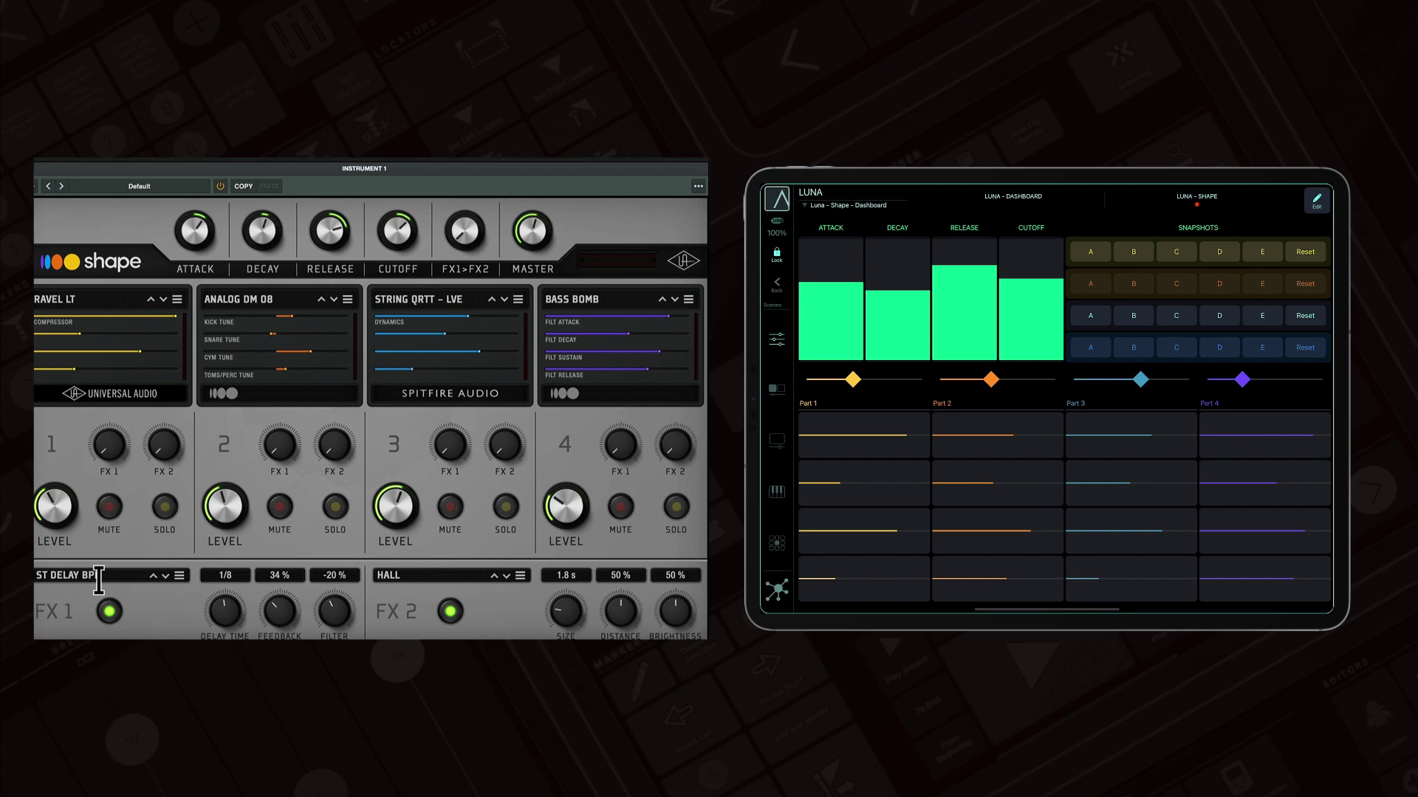
Step: Capture, then recall Group 1's snapshot A, zeroing Part 1's four sliders
{"action": "left_click", "coordinate": [1089, 253]}
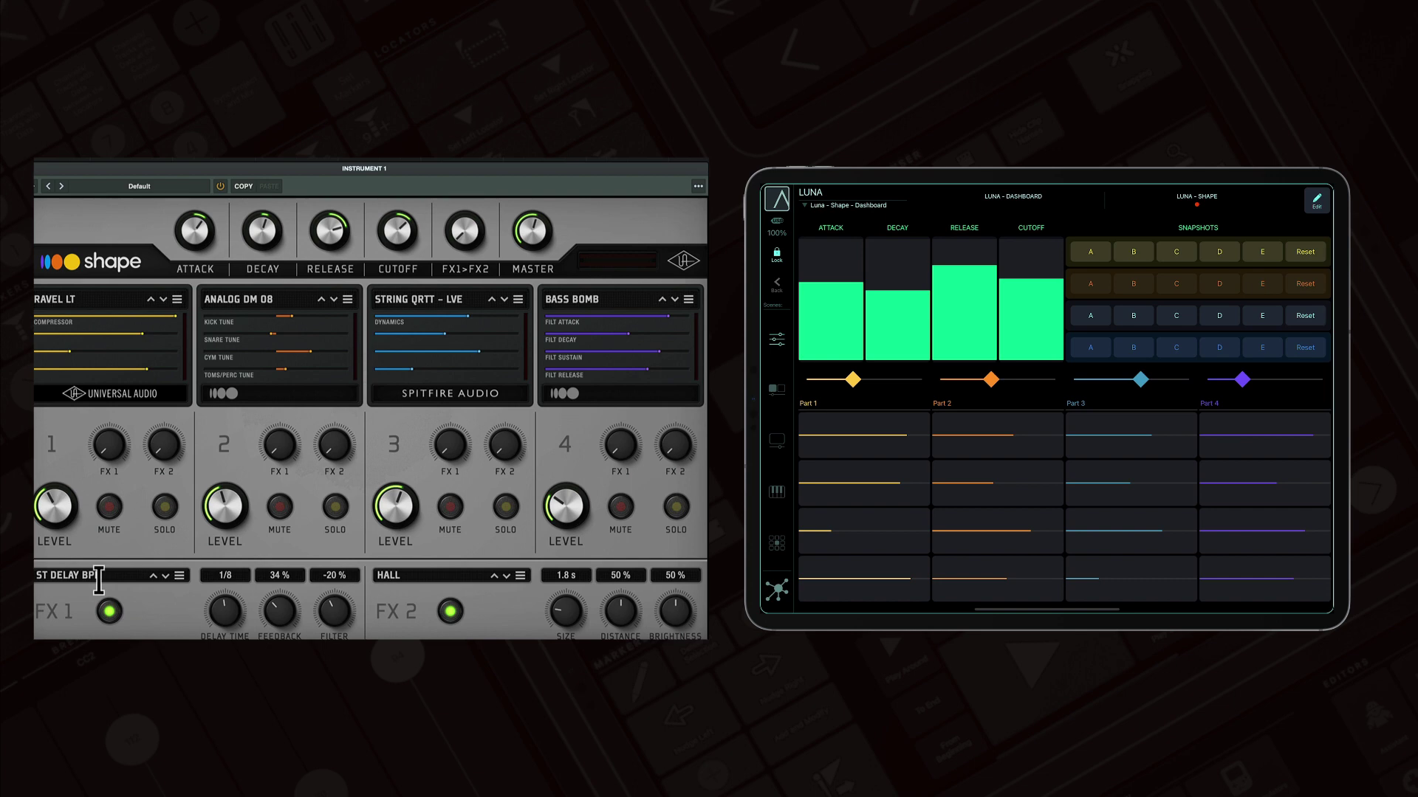
{"action": "left_click", "coordinate": [1090, 252]}
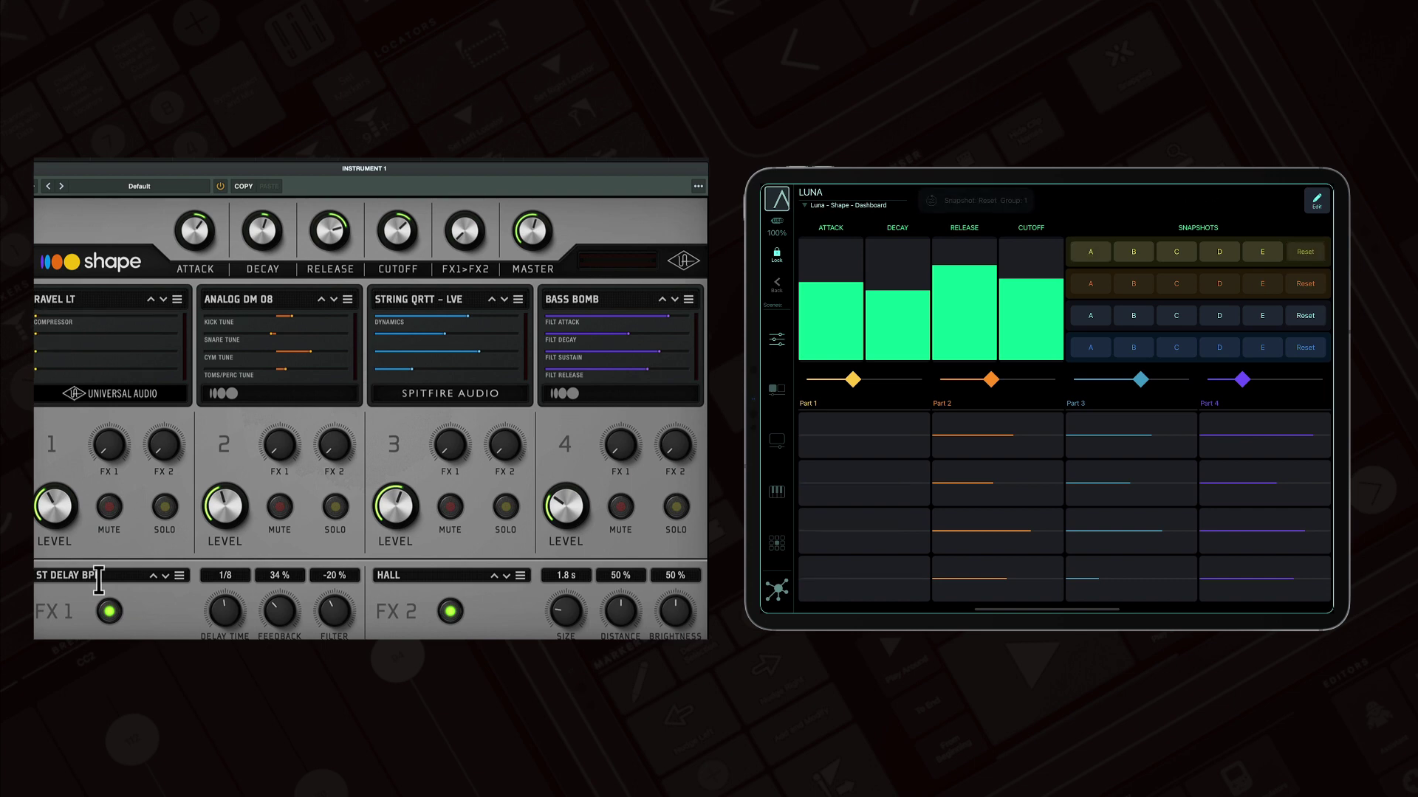
Step: On the XY Pads page, reposition all four pad points and assign axes to CC58, CC63 and CC49
{"action": "left_click", "coordinate": [776, 389]}
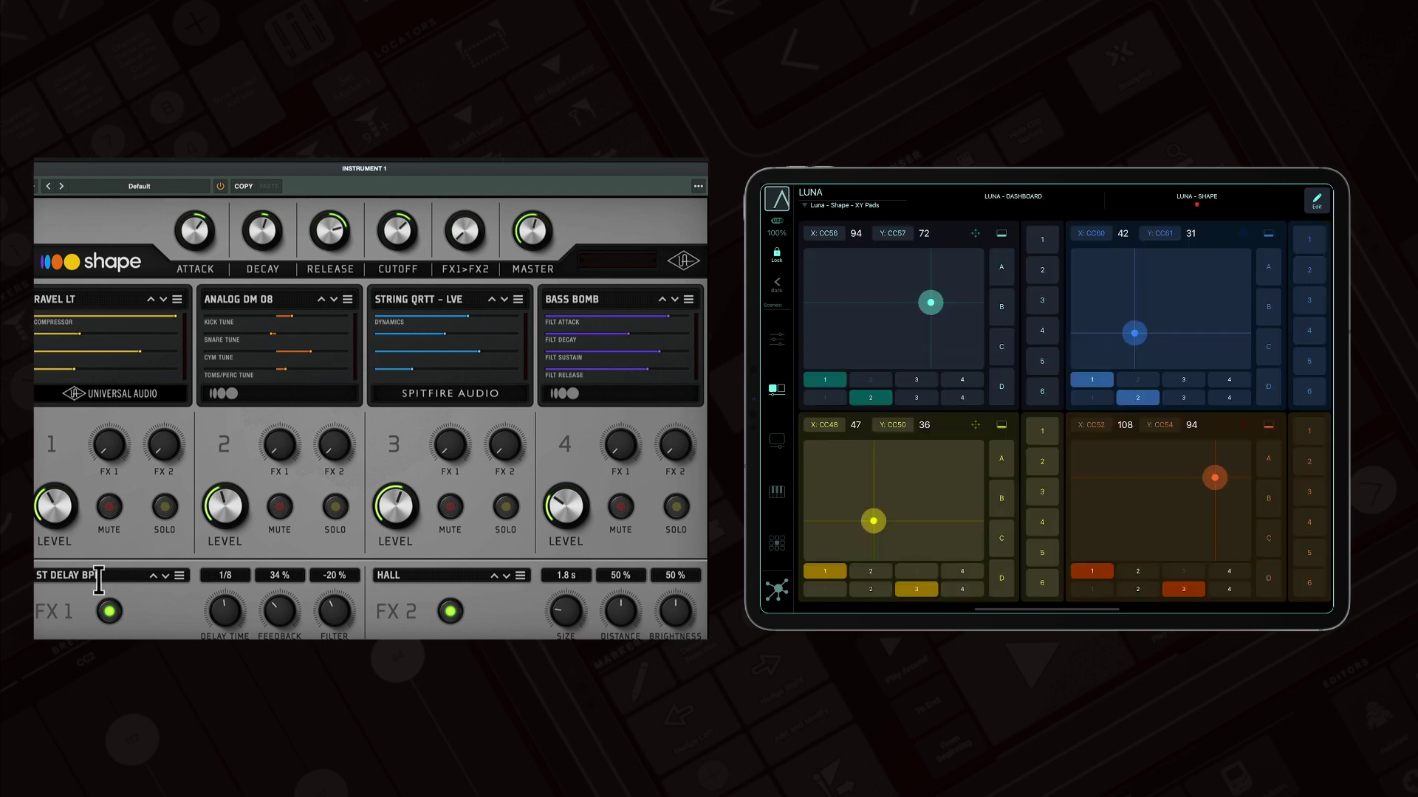
{"action": "left_click_drag", "start_coordinate": [930, 302], "coordinate": [854, 326]}
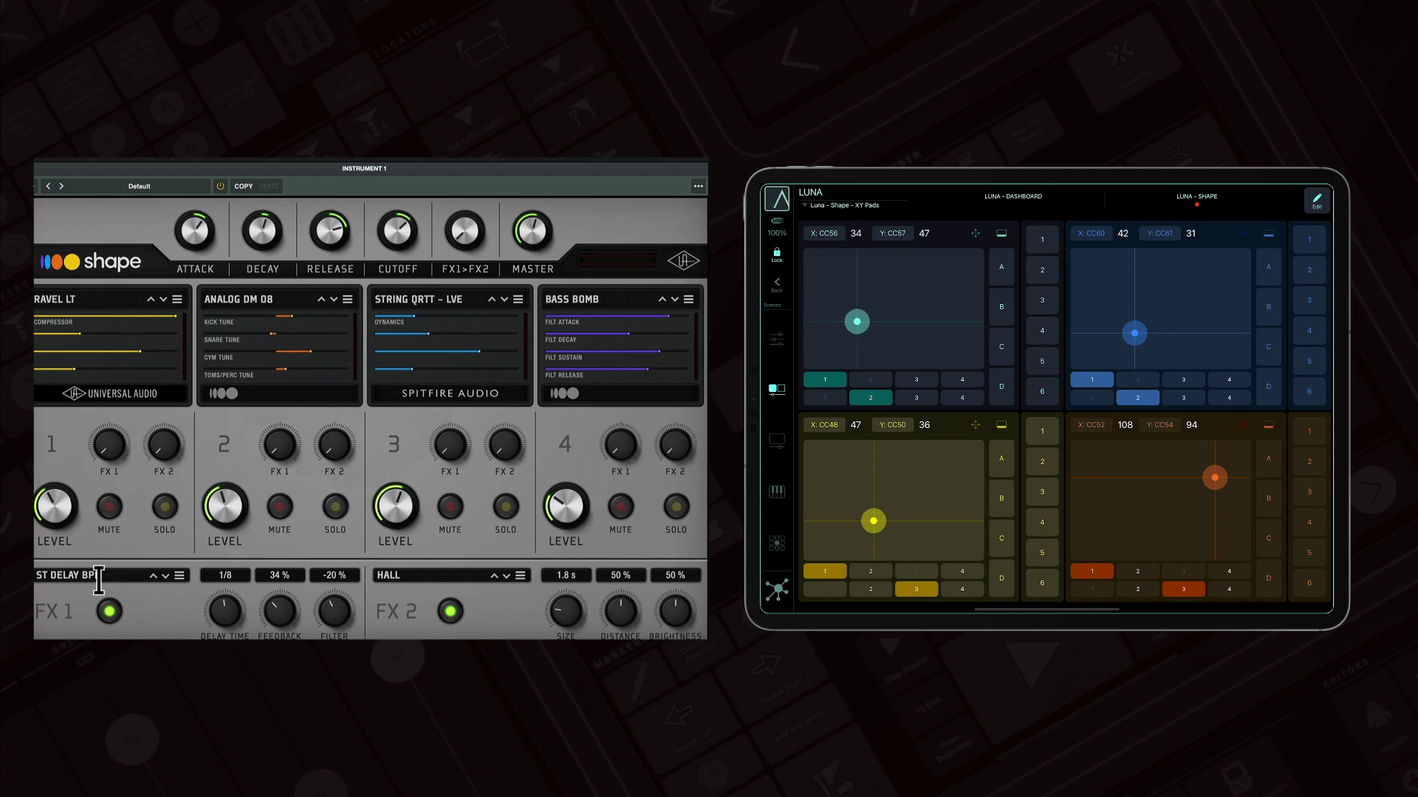
{"action": "left_click", "coordinate": [916, 397]}
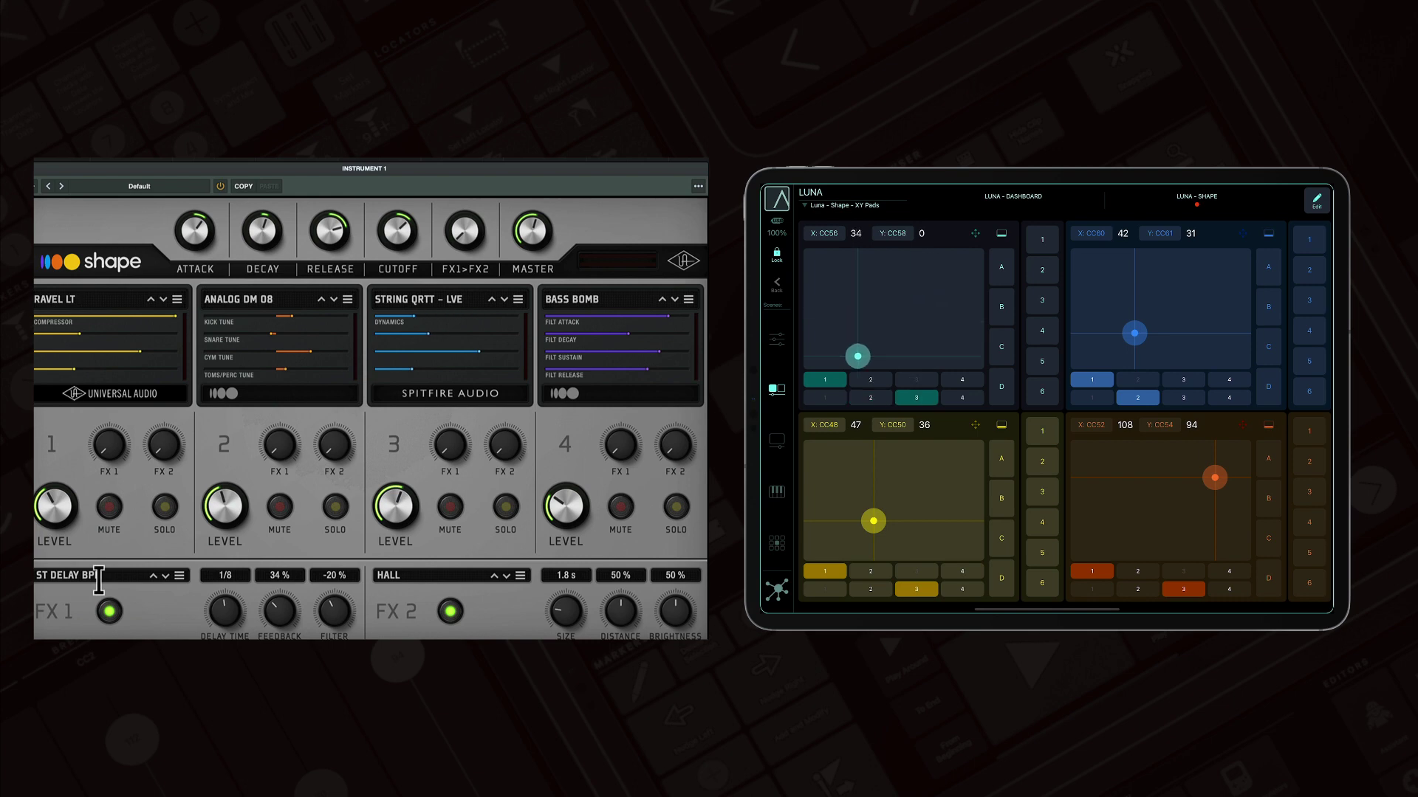
{"action": "left_click", "coordinate": [1229, 380]}
{"action": "left_click", "coordinate": [871, 571]}
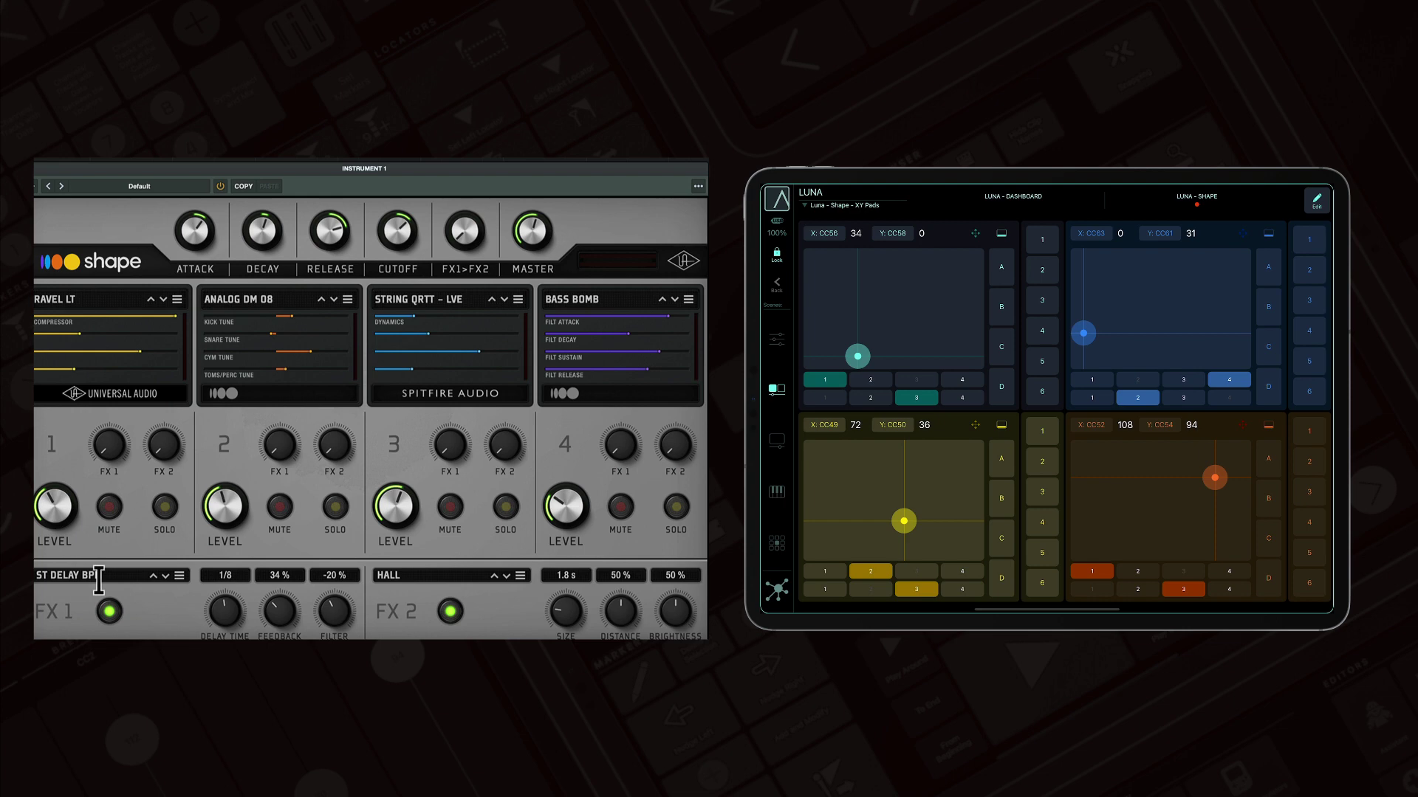
{"action": "mouse_move", "coordinate": [857, 356]}
{"action": "left_mouse_down"}
{"action": "mouse_move", "coordinate": [915, 291]}
{"action": "mouse_move", "coordinate": [863, 320]}
{"action": "left_mouse_up"}
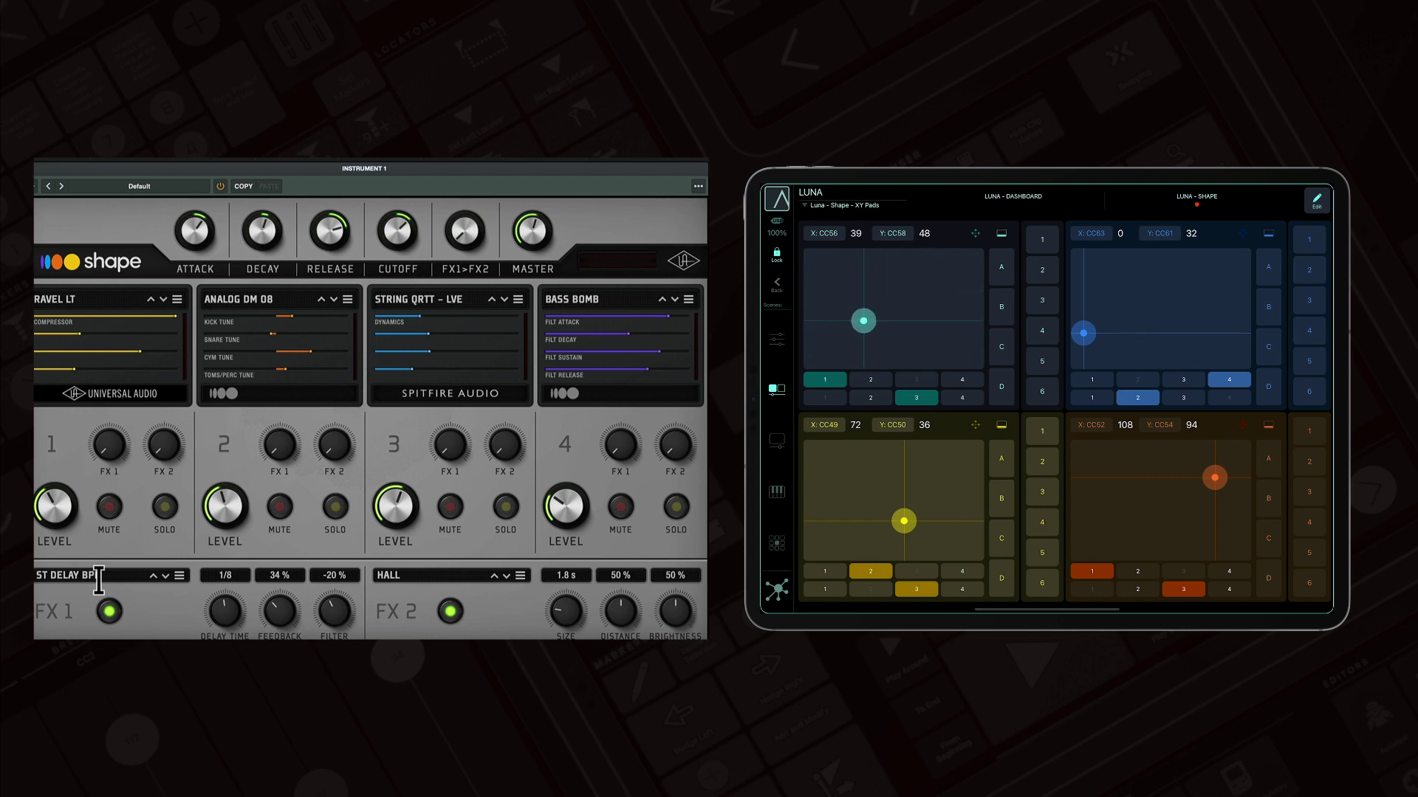
{"action": "mouse_move", "coordinate": [1083, 333]}
{"action": "left_mouse_down"}
{"action": "mouse_move", "coordinate": [1177, 323]}
{"action": "mouse_move", "coordinate": [1128, 291]}
{"action": "left_mouse_up"}
{"action": "mouse_move", "coordinate": [1214, 478]}
{"action": "left_mouse_down"}
{"action": "mouse_move", "coordinate": [1136, 518]}
{"action": "mouse_move", "coordinate": [1129, 482]}
{"action": "left_mouse_up"}
{"action": "mouse_move", "coordinate": [904, 521]}
{"action": "left_mouse_down"}
{"action": "mouse_move", "coordinate": [852, 474]}
{"action": "mouse_move", "coordinate": [855, 507]}
{"action": "left_mouse_up"}
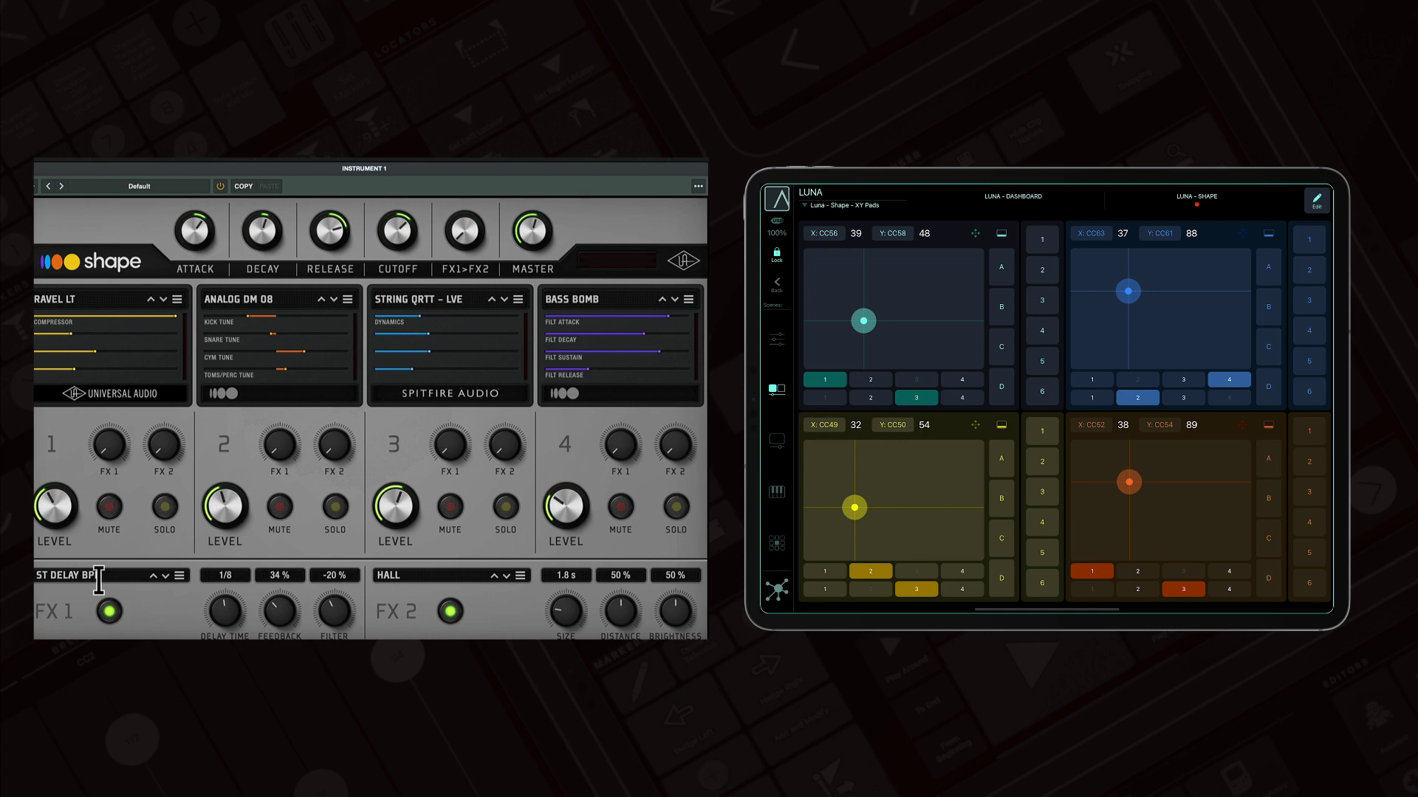
Step: Move the XY point to 48/48, assign its Y axis to CC51, then centre it
{"action": "mouse_move", "coordinate": [1092, 373]}
{"action": "left_mouse_down"}
{"action": "mouse_move", "coordinate": [911, 440]}
{"action": "mouse_move", "coordinate": [958, 450]}
{"action": "left_mouse_up"}
{"action": "left_click", "coordinate": [891, 589]}
{"action": "mouse_move", "coordinate": [960, 541]}
{"action": "left_mouse_down"}
{"action": "mouse_move", "coordinate": [823, 536]}
{"action": "mouse_move", "coordinate": [908, 414]}
{"action": "mouse_move", "coordinate": [1004, 448]}
{"action": "mouse_move", "coordinate": [1104, 357]}
{"action": "mouse_move", "coordinate": [1019, 361]}
{"action": "mouse_move", "coordinate": [889, 450]}
{"action": "mouse_move", "coordinate": [1049, 492]}
{"action": "mouse_move", "coordinate": [1080, 415]}
{"action": "left_mouse_up"}
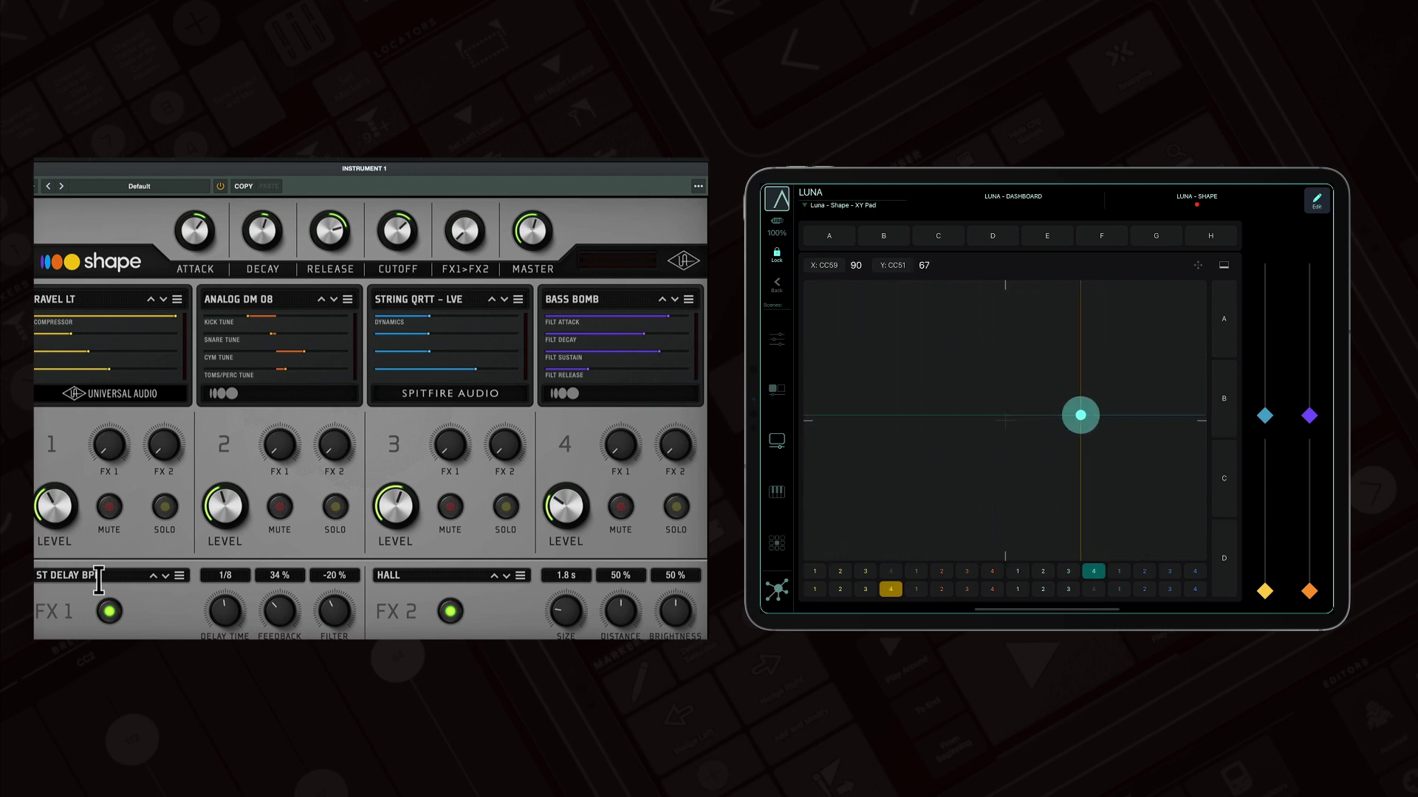
Step: Assign the XY pad to CC62 and CC54, move its point, then recall stored position A
{"action": "left_click", "coordinate": [1170, 571]}
{"action": "left_click", "coordinate": [967, 589]}
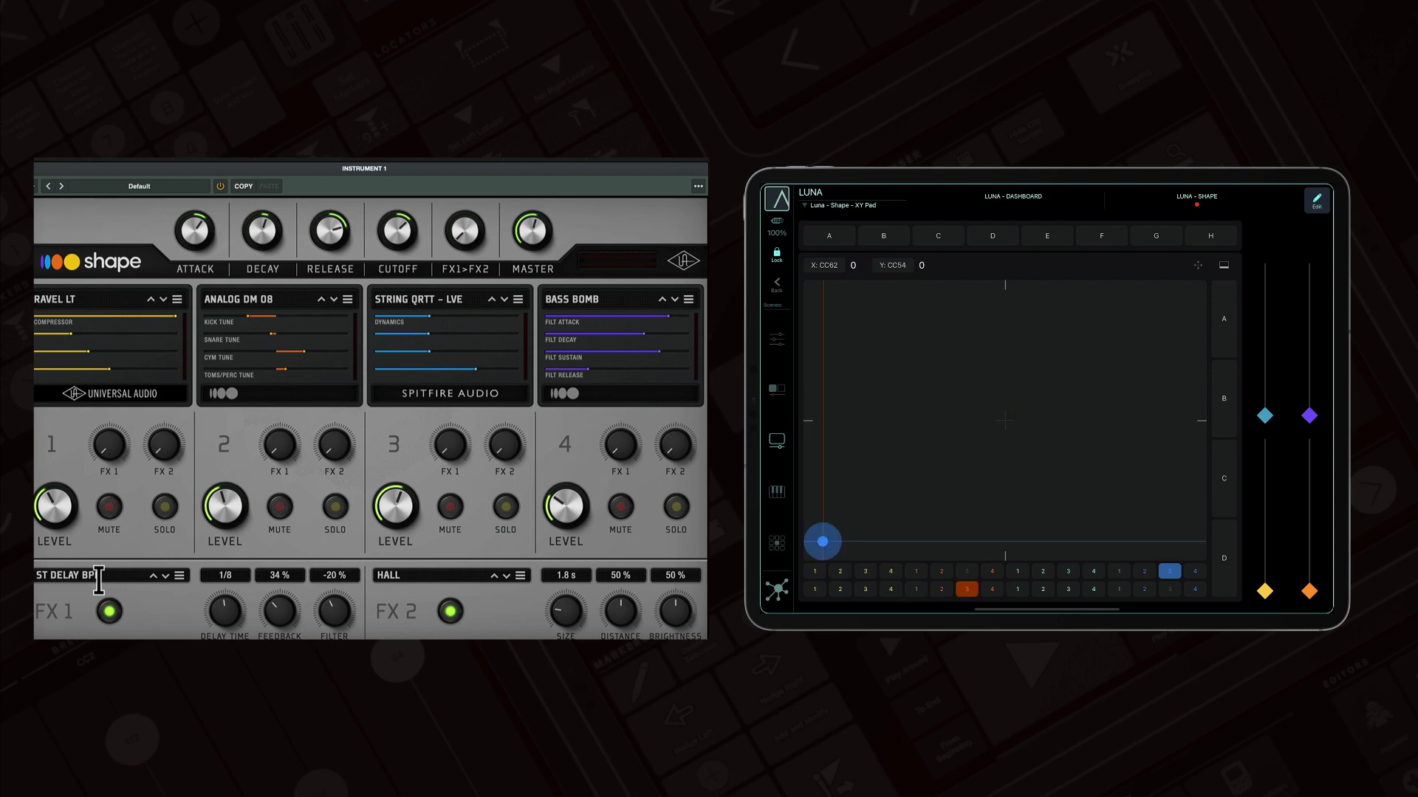
{"action": "mouse_move", "coordinate": [821, 541]}
{"action": "left_mouse_down"}
{"action": "mouse_move", "coordinate": [845, 393]}
{"action": "mouse_move", "coordinate": [1009, 452]}
{"action": "mouse_move", "coordinate": [1070, 320]}
{"action": "mouse_move", "coordinate": [950, 322]}
{"action": "left_mouse_up"}
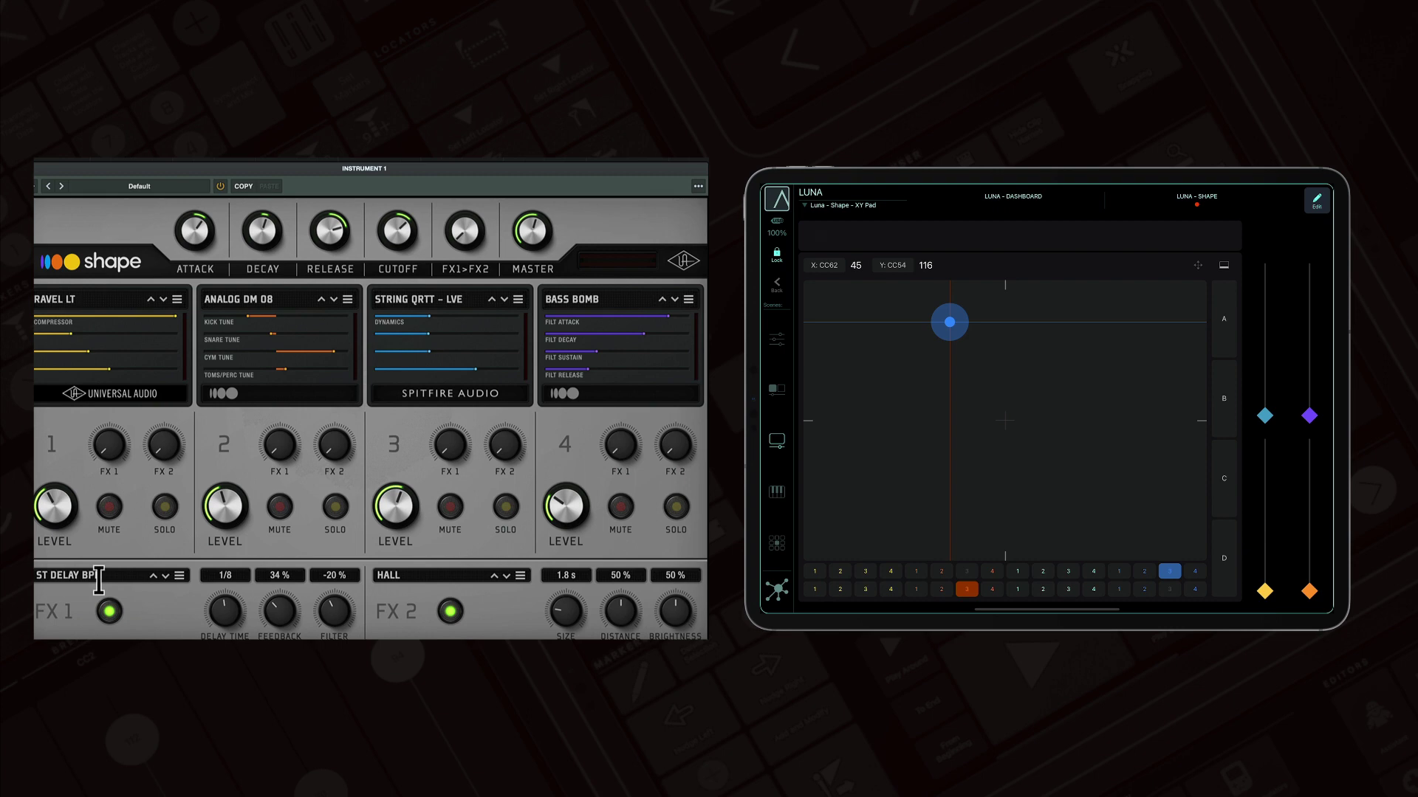
{"action": "mouse_move", "coordinate": [949, 322]}
{"action": "left_mouse_down"}
{"action": "mouse_move", "coordinate": [876, 412]}
{"action": "mouse_move", "coordinate": [920, 475]}
{"action": "left_mouse_up"}
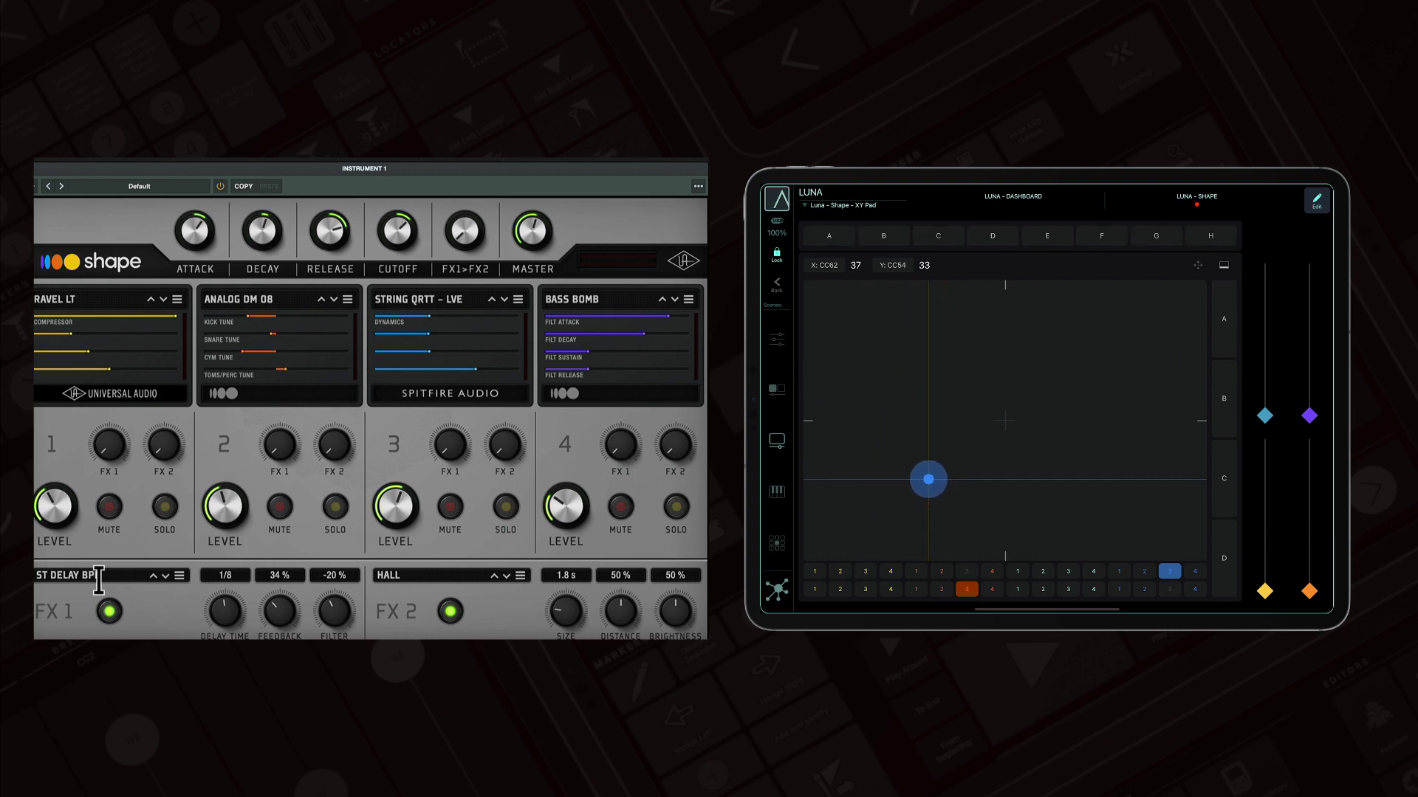
{"action": "left_click", "coordinate": [829, 236]}
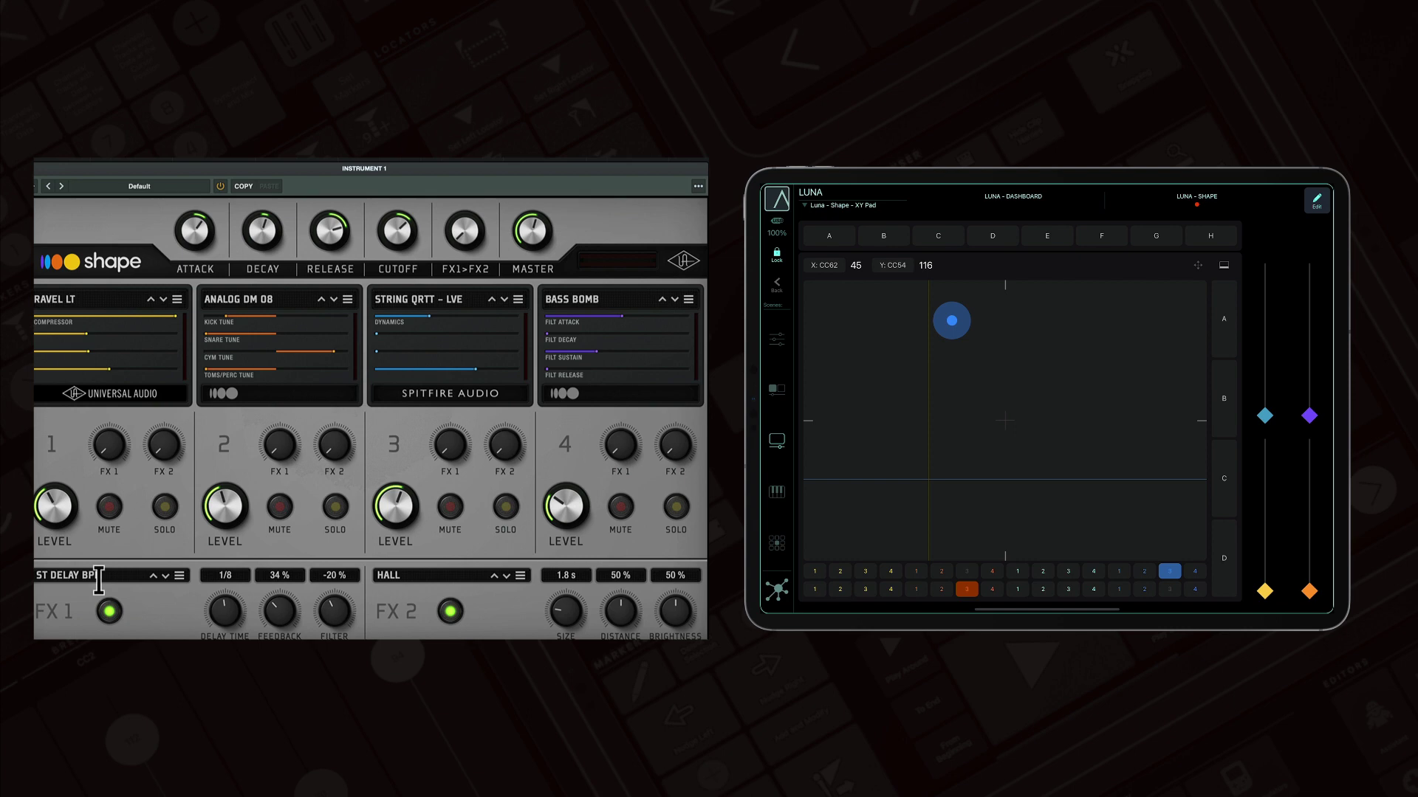
Step: Switch from the Keys page to the Pads page and back to Keys
{"action": "left_click", "coordinate": [776, 491]}
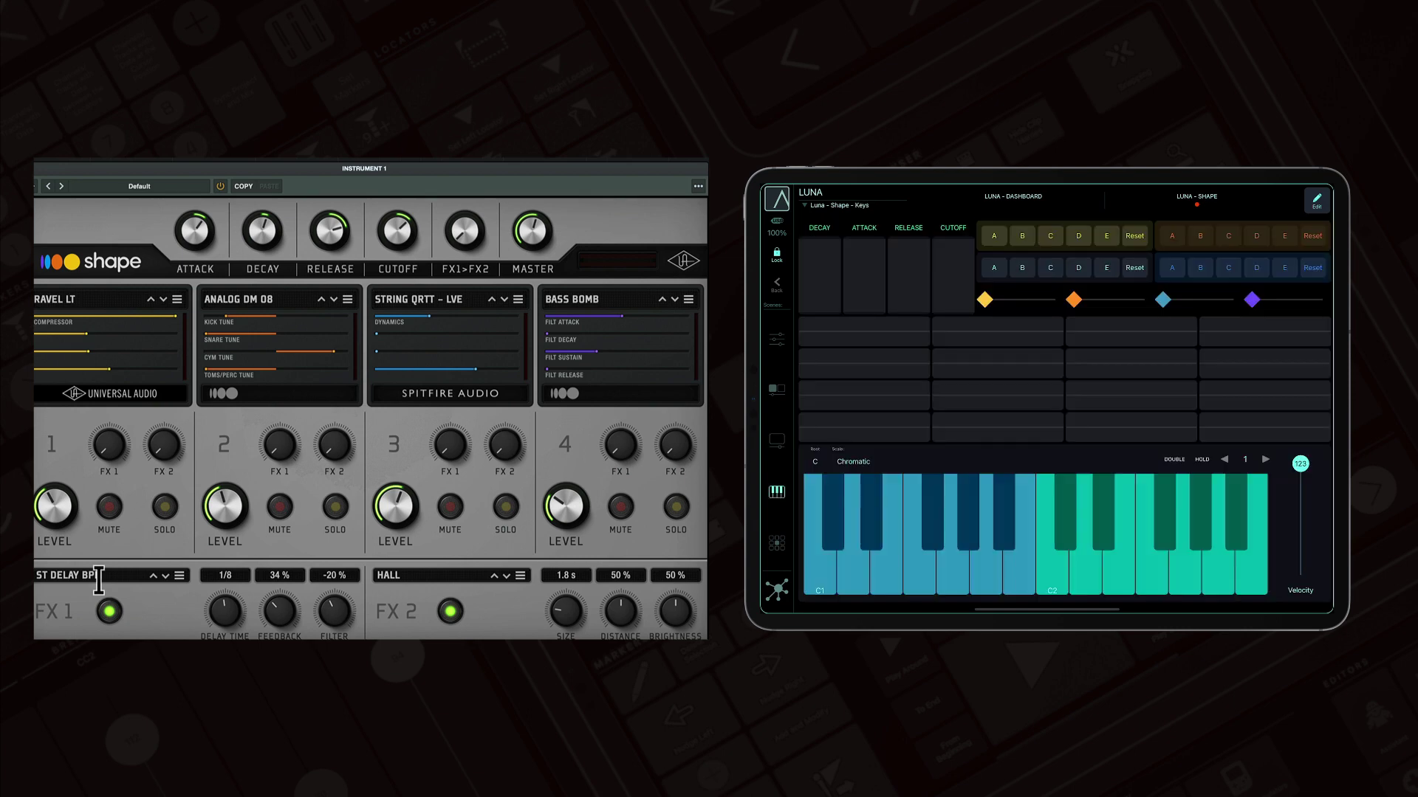
{"action": "left_click", "coordinate": [776, 542]}
{"action": "left_click", "coordinate": [776, 491]}
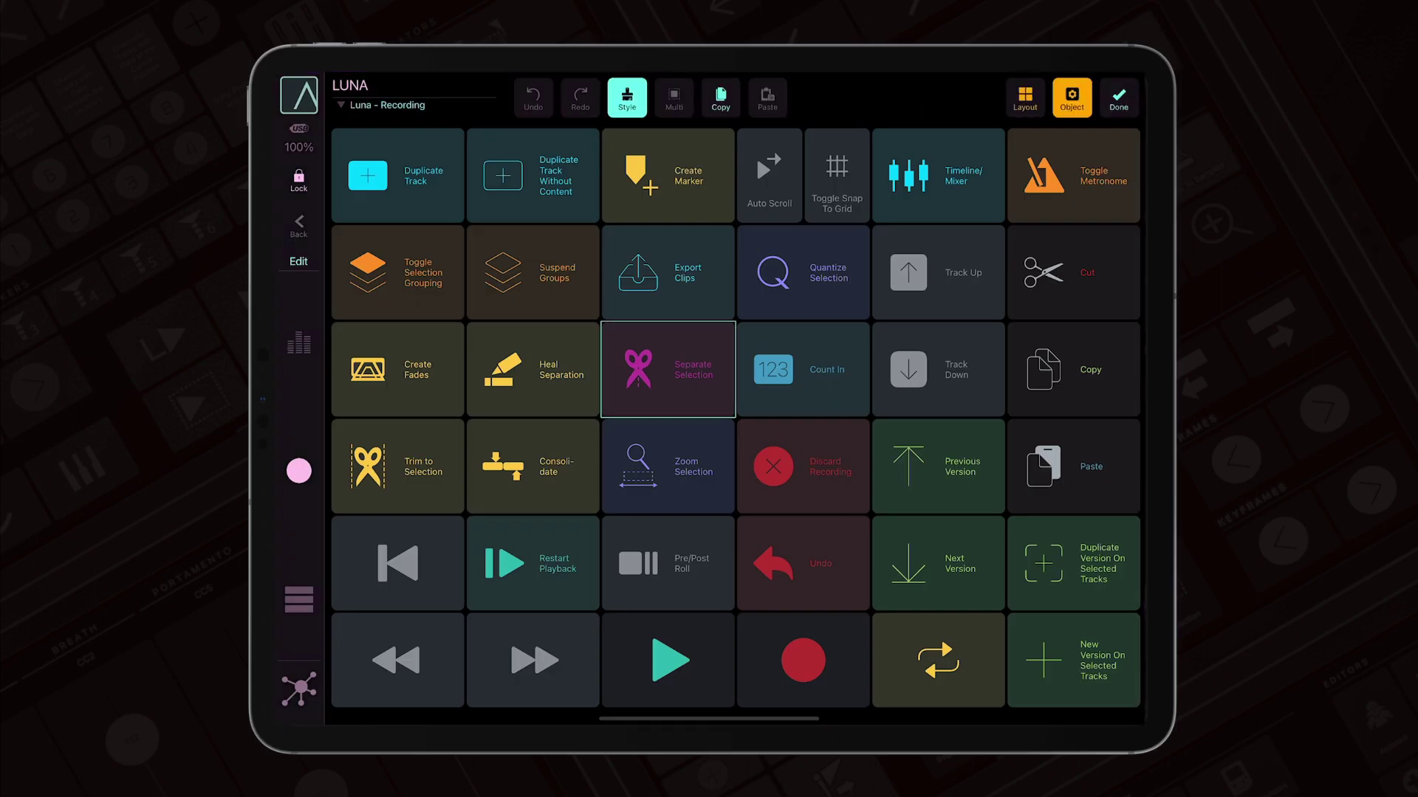
Step: Inspect the Consolidate button's macro, then view button macros on the Luna - Project layout
{"action": "left_click", "coordinate": [533, 466]}
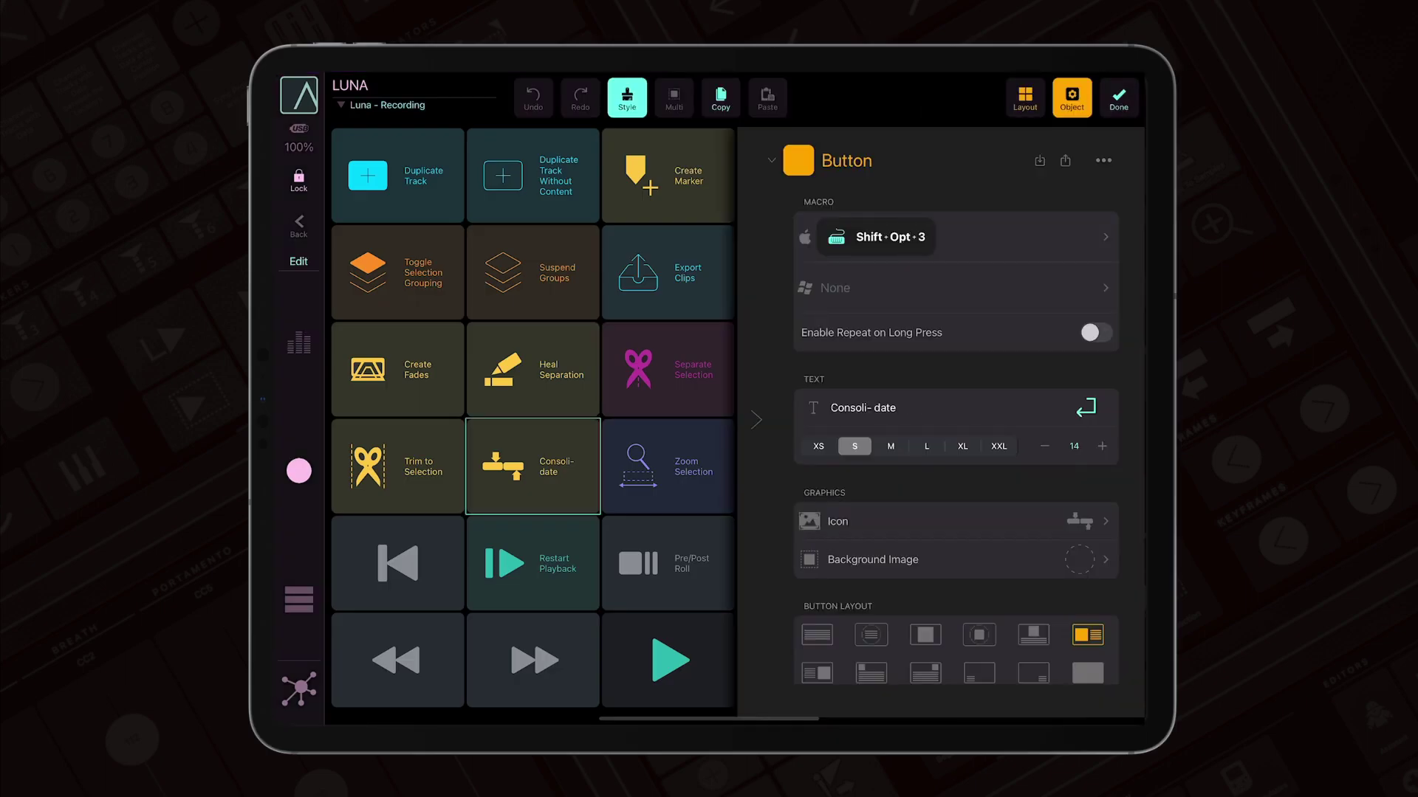
{"action": "scroll", "coordinate": [526, 419], "scroll_direction": "right", "scroll_amount": 3}
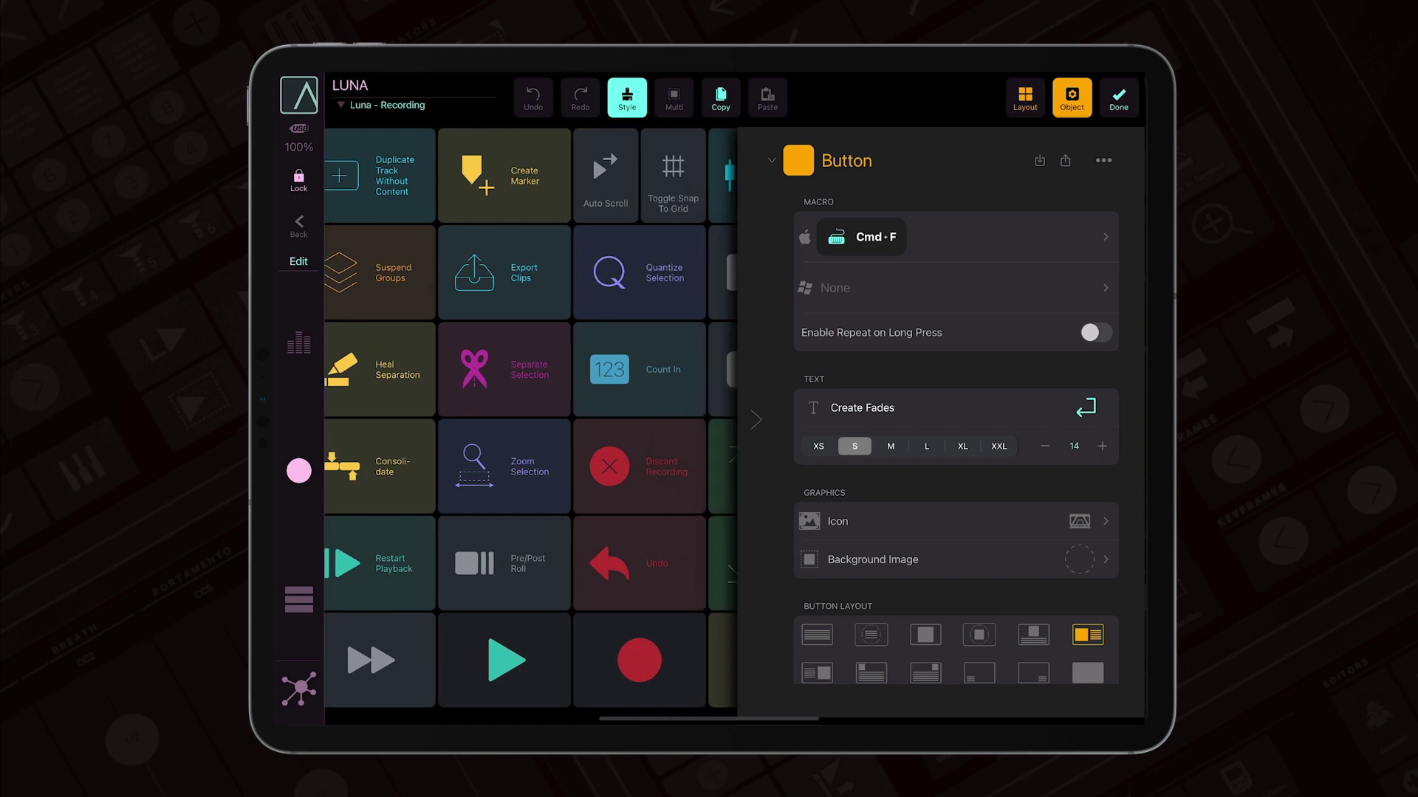
{"action": "scroll", "coordinate": [528, 418], "scroll_direction": "right", "scroll_amount": 2}
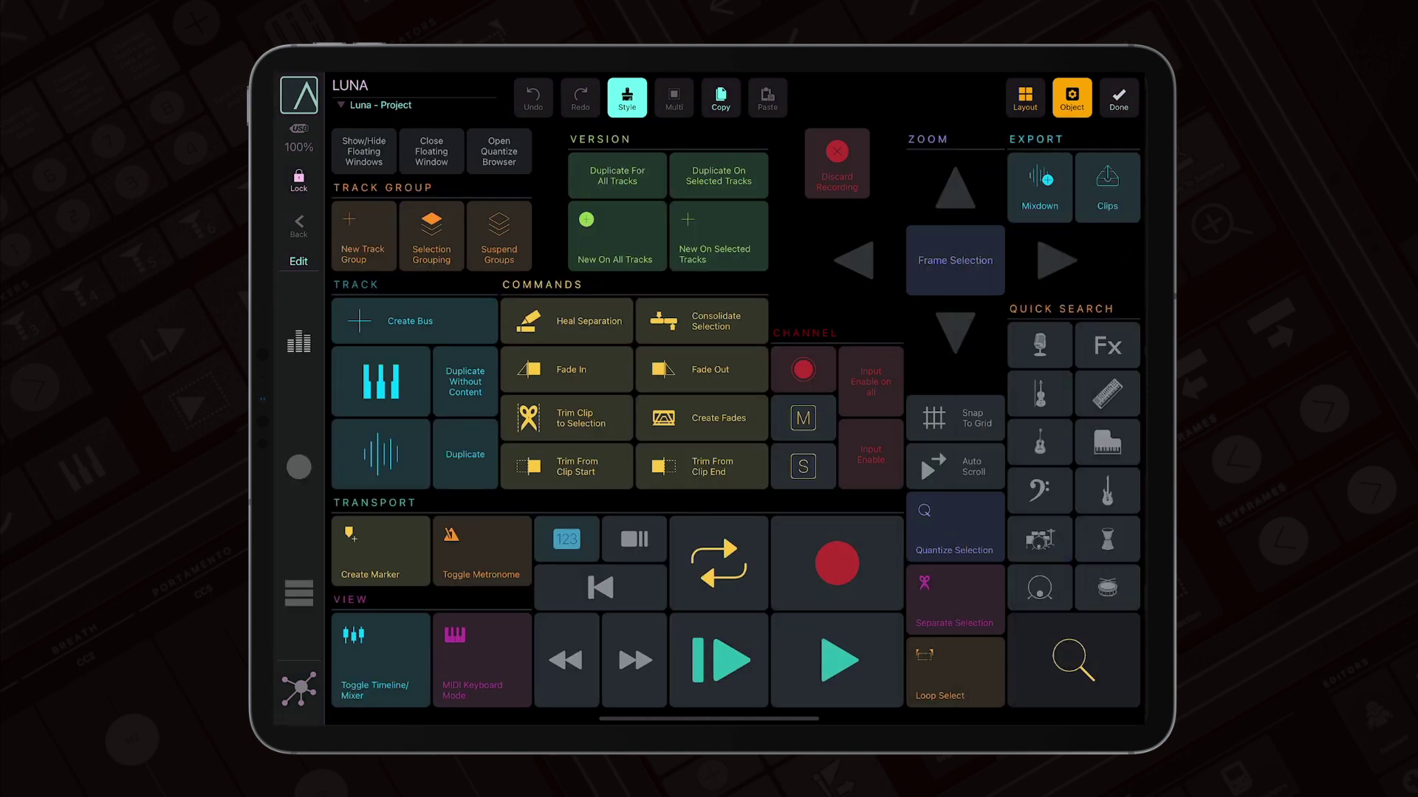
{"action": "left_click", "coordinate": [567, 320]}
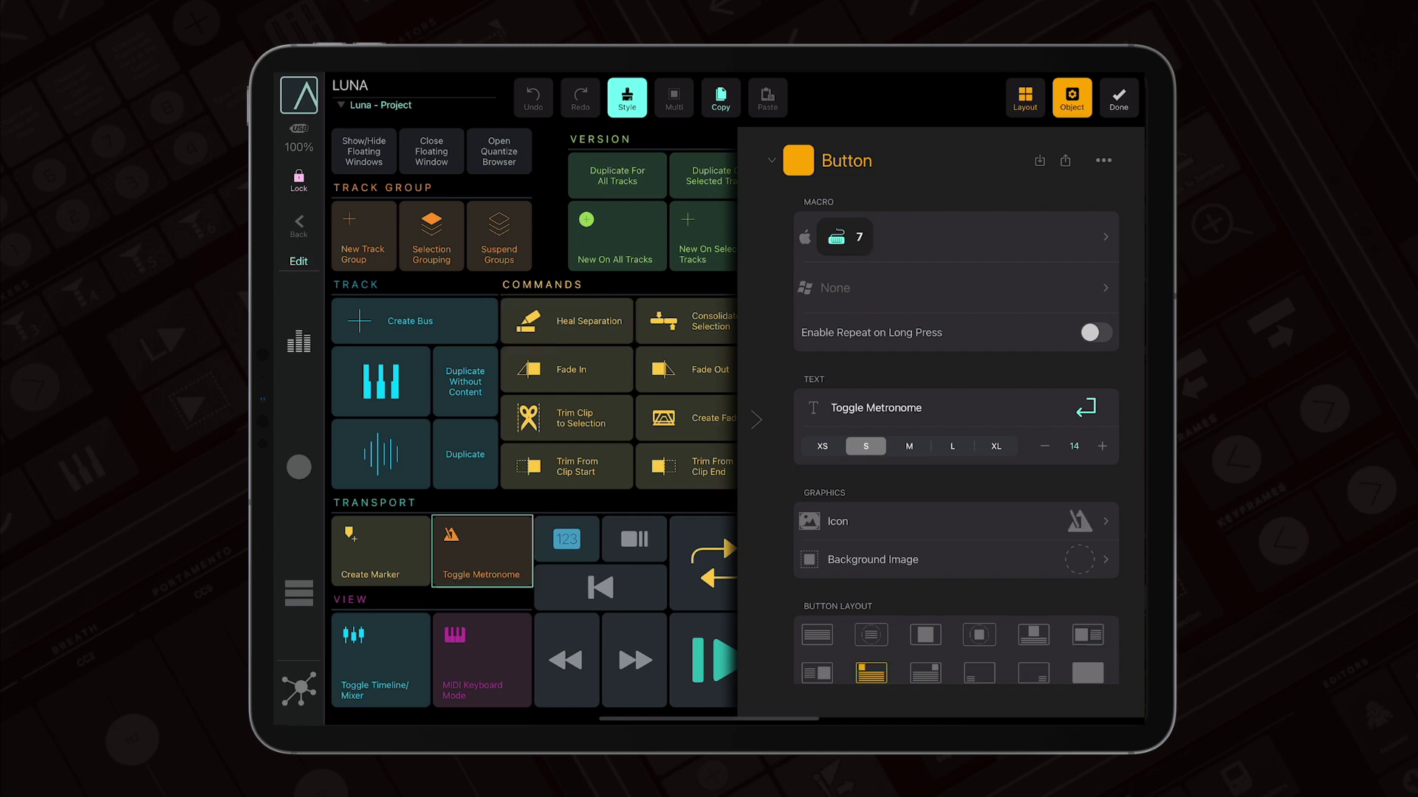
{"action": "left_click", "coordinate": [566, 539]}
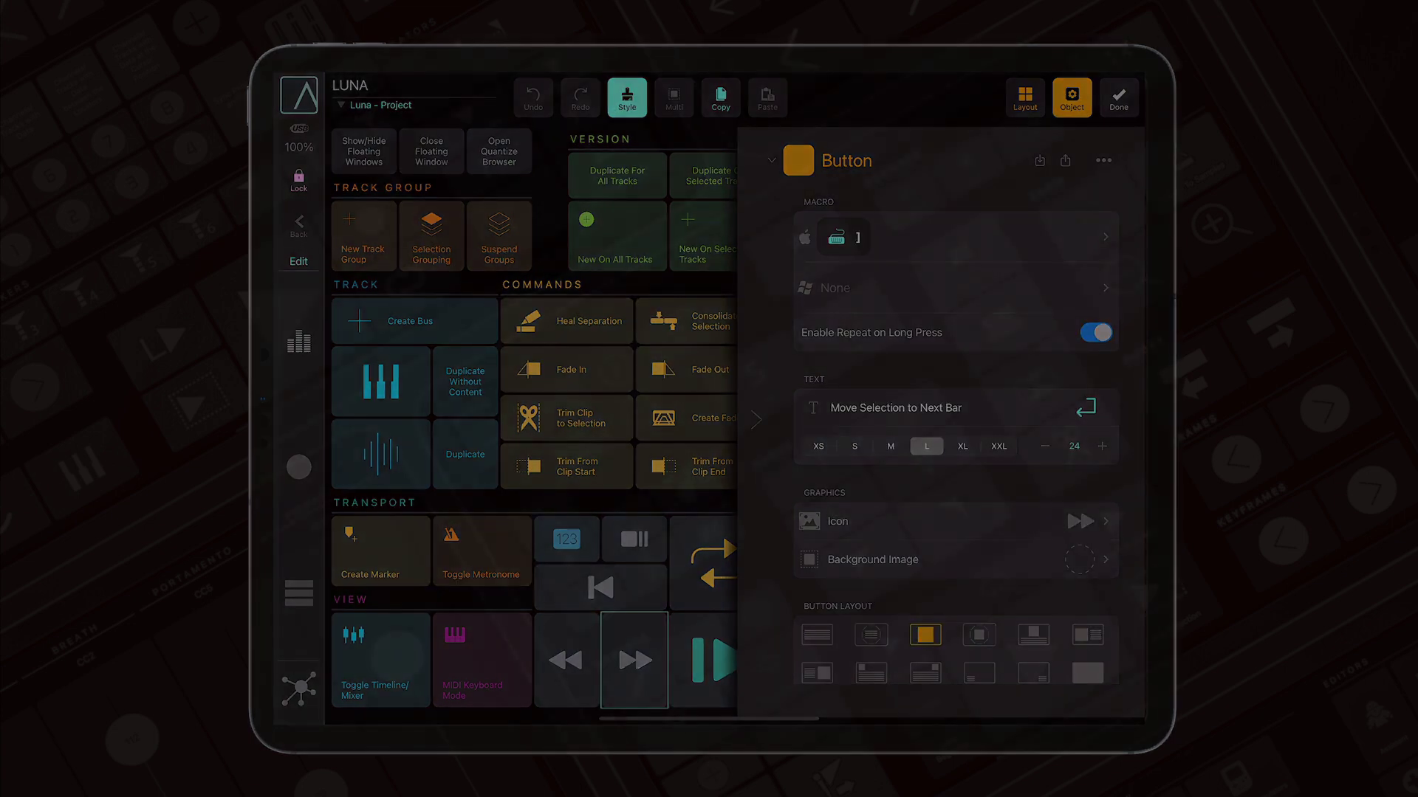